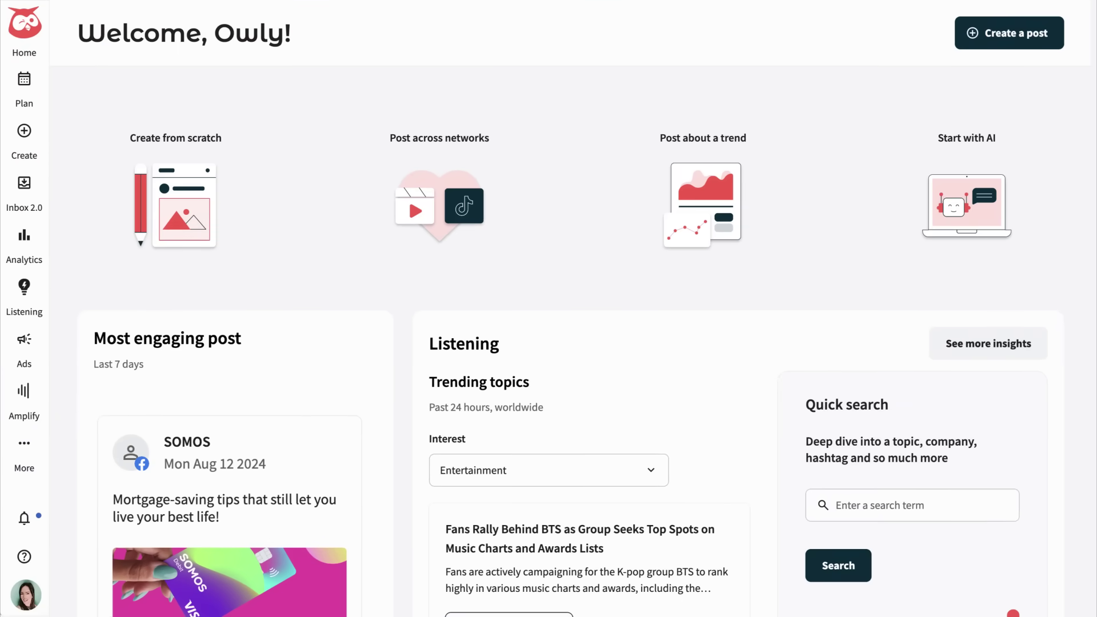
# - Show Personal Finance trending topics in Listening, then open OwlyWriter AI
pyautogui.scroll(-10, 571, 343)
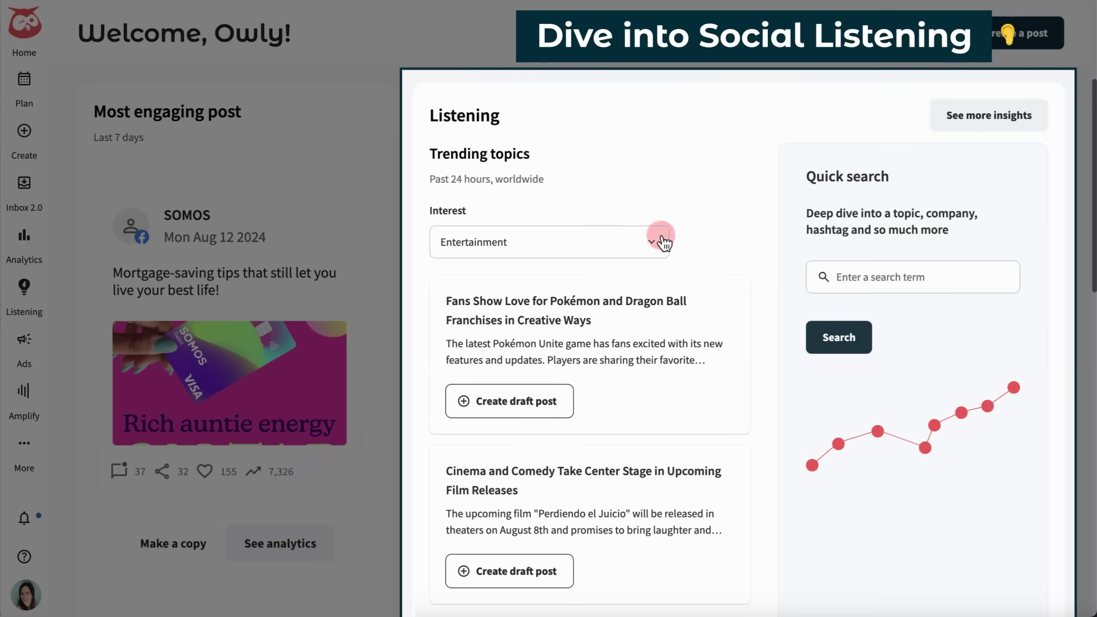
pyautogui.click(652, 246)
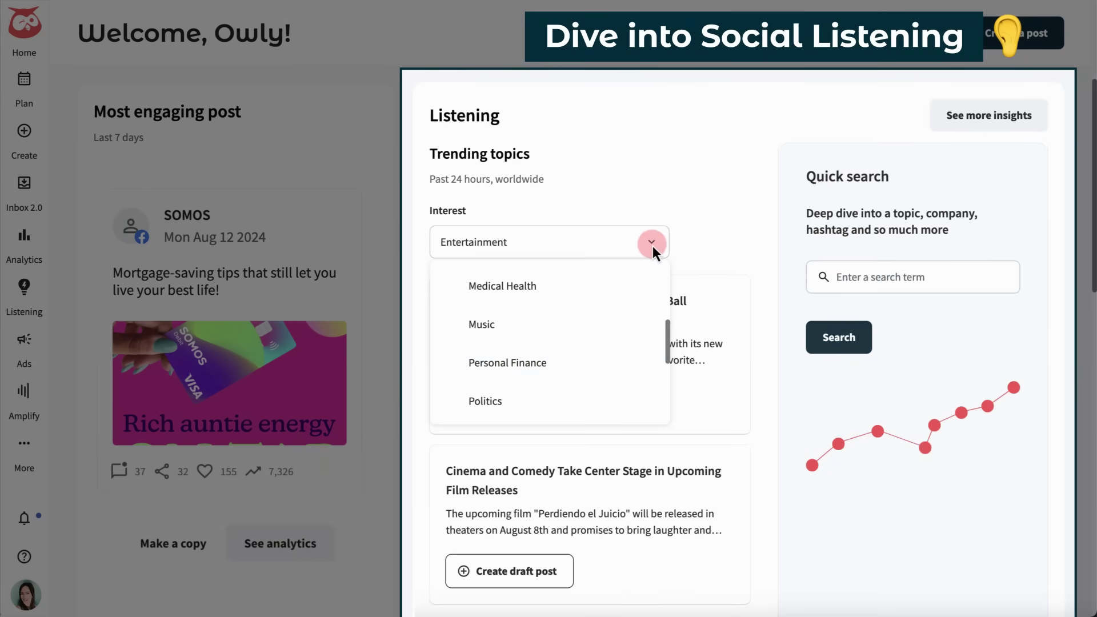
pyautogui.click(554, 362)
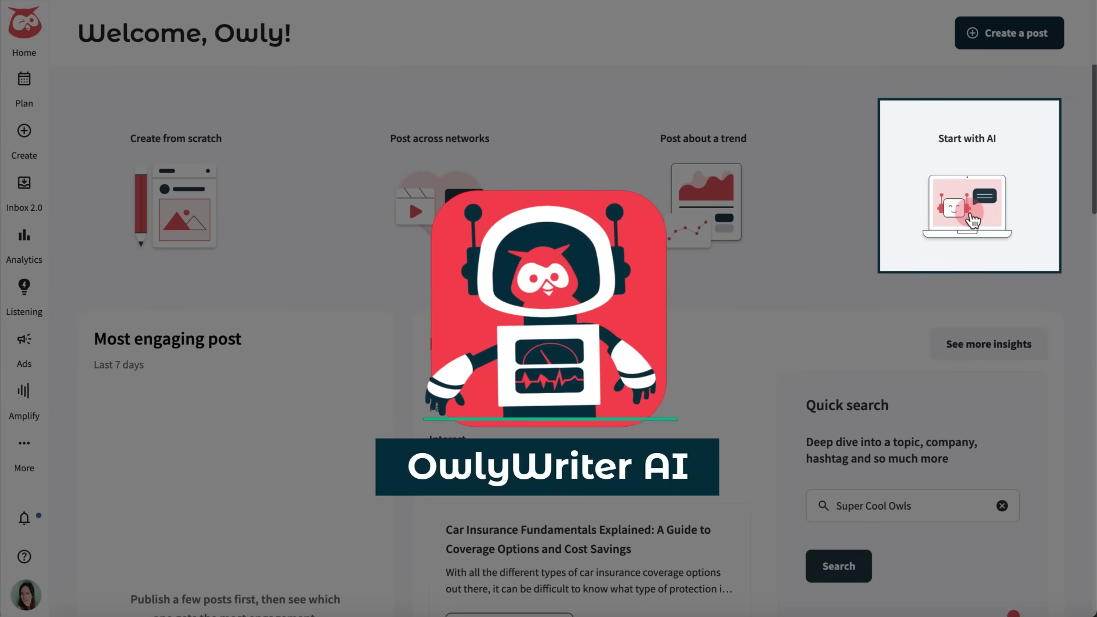
pyautogui.click(944, 262)
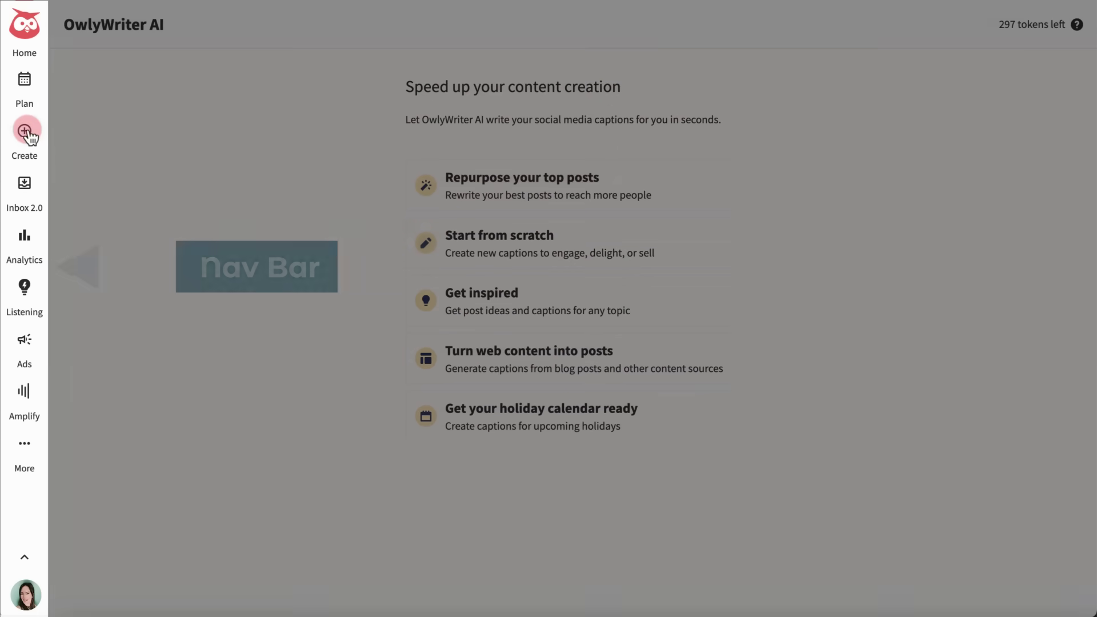
# - Start a new post and add the somosmoney Instagram and SOMOS Facebook accounts
pyautogui.click(25, 131)
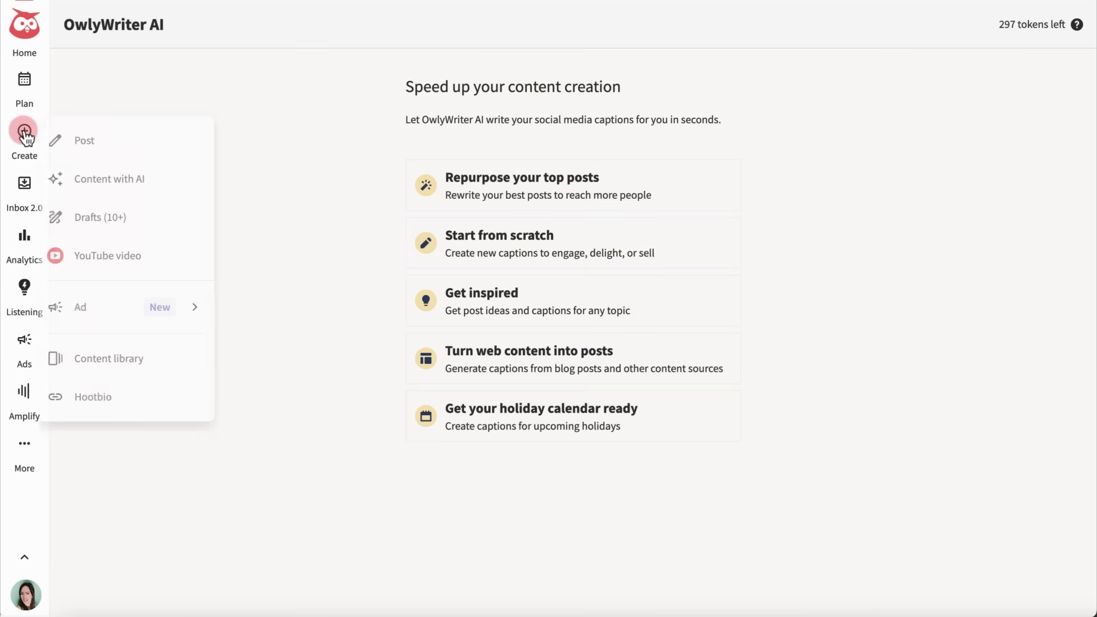
pyautogui.click(130, 142)
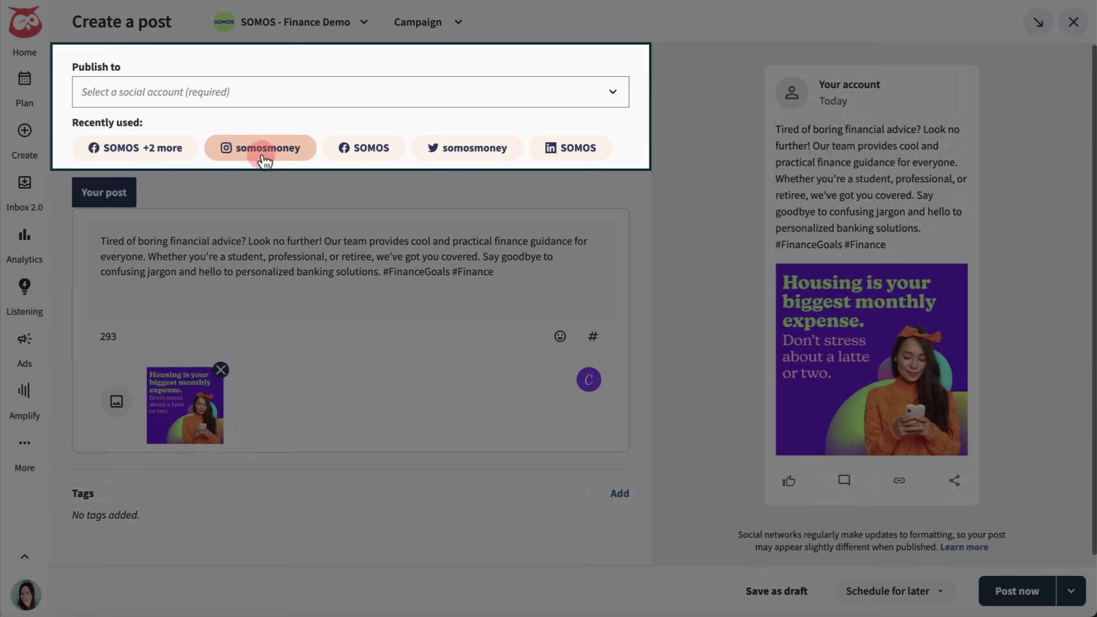
pyautogui.click(265, 153)
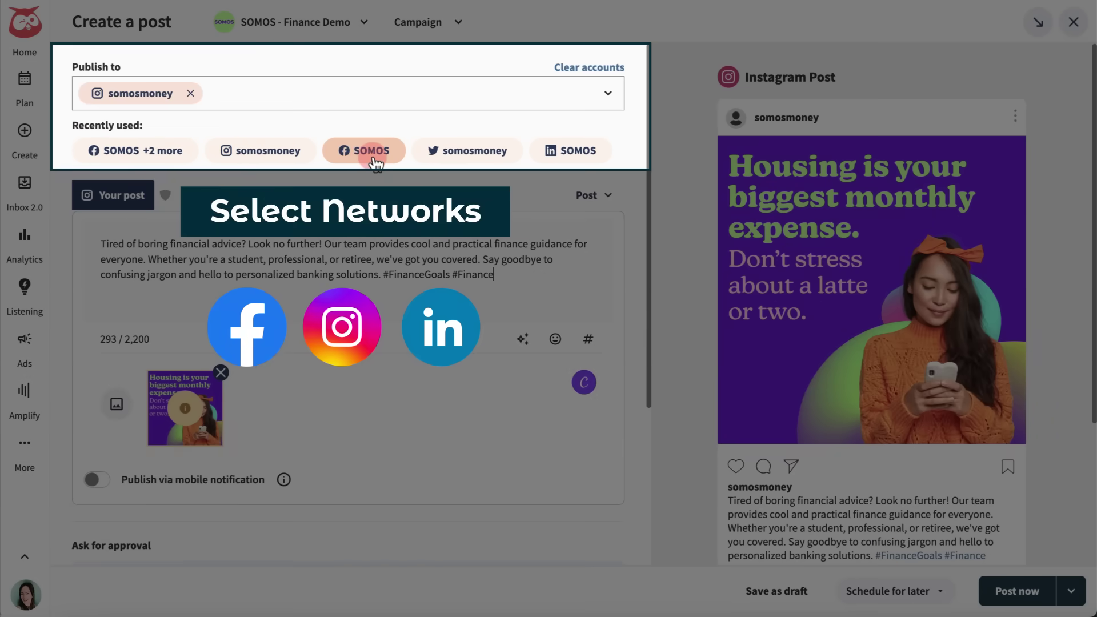
pyautogui.click(371, 151)
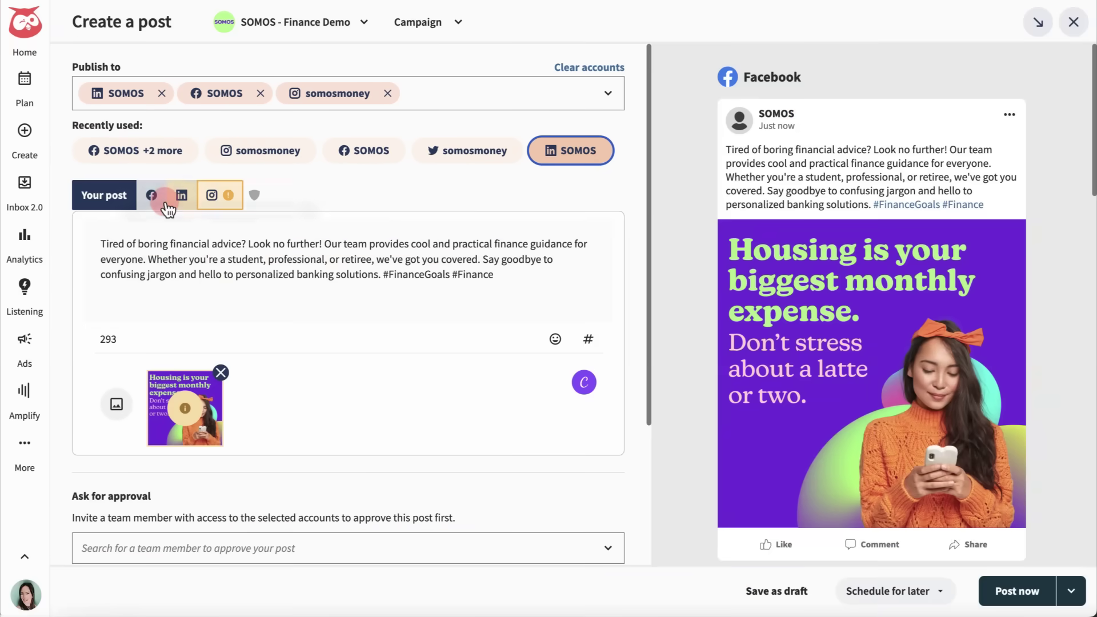
# - Replace the LinkedIn caption with a longer pasted finance text
pyautogui.click(165, 203)
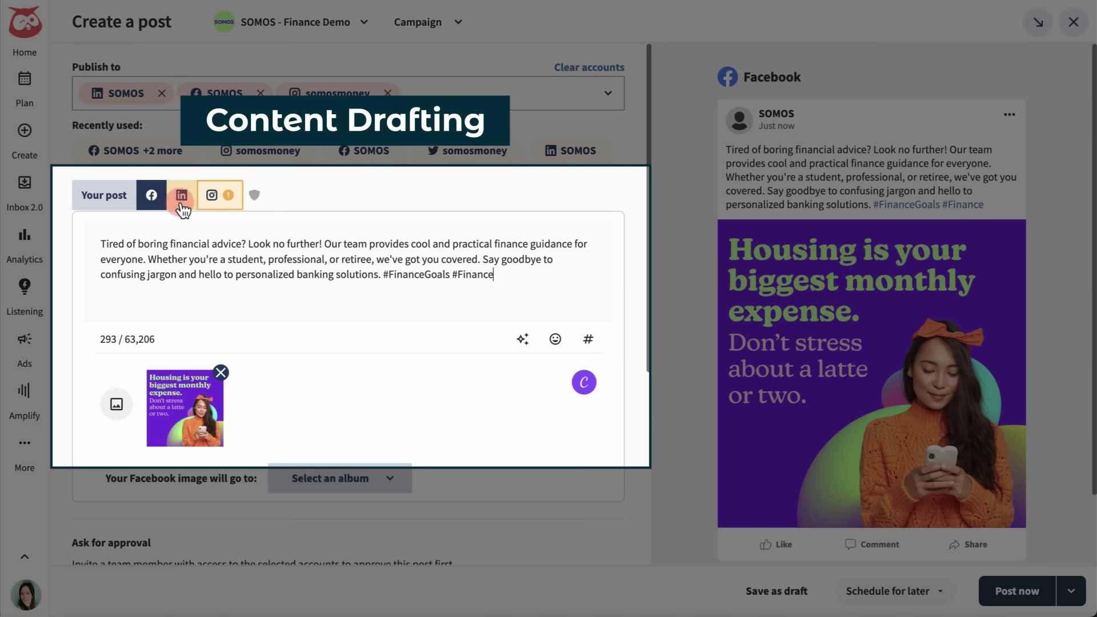
pyautogui.click(181, 197)
pyautogui.moveTo(100, 242); pyautogui.dragTo(508, 275)
pyautogui.write("Frustrated with traditional financial advice? At Somos, we believe in transforming the way you approach finance. Our team delivers practical and engaging guidance tailored to your unique stage in life—whether you're a student, a professional, or a retiree.  Say goodbye to confusing jargon and hello to clear, personalized banking solutions that make a real difference. Let us help you achieve your #FinanceGoals with confidence and clarity.  Connect with us to start your journey towards smarter financial management. 🌟 #Finance #FinancialPlanning #PersonalFinance")
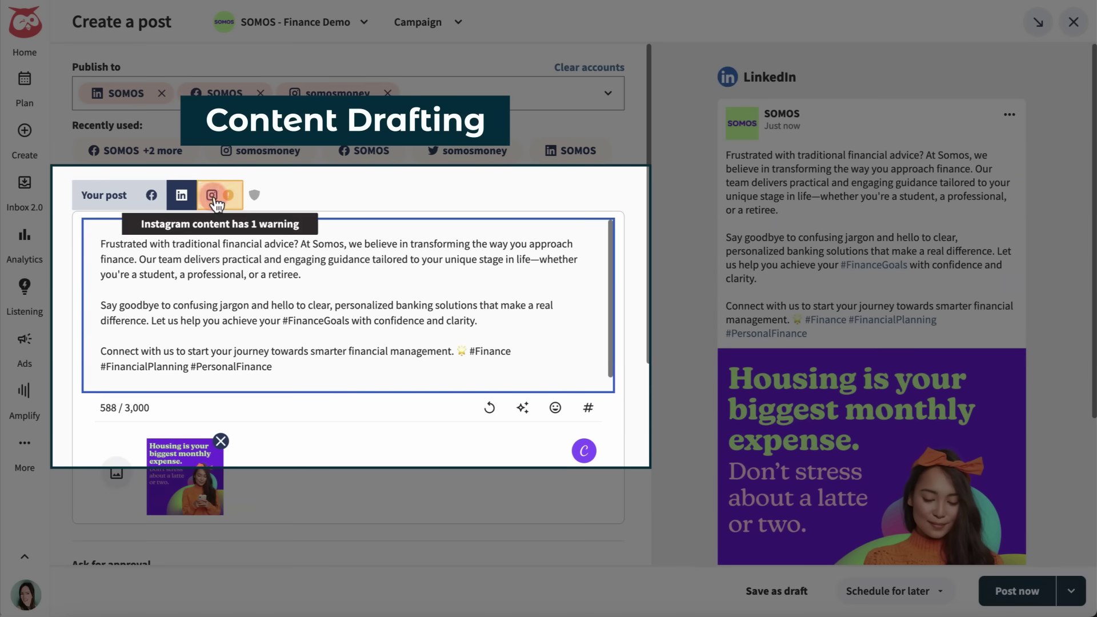
# - Swap the Instagram image for the housing-expense image from the Media library
pyautogui.click(213, 197)
pyautogui.click(222, 368)
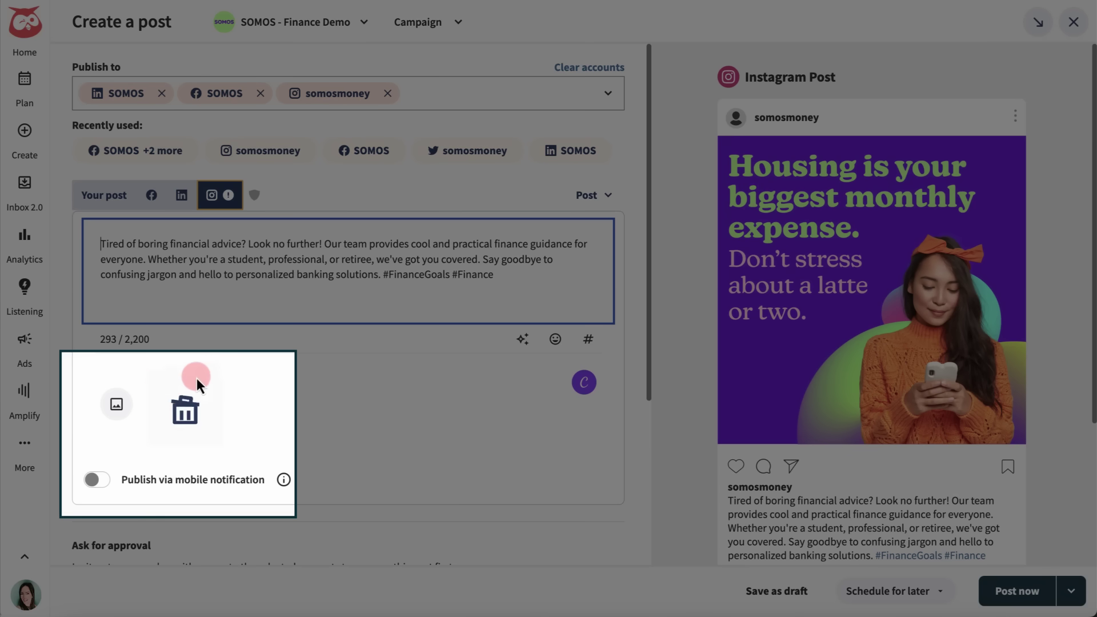
pyautogui.click(118, 404)
pyautogui.click(206, 480)
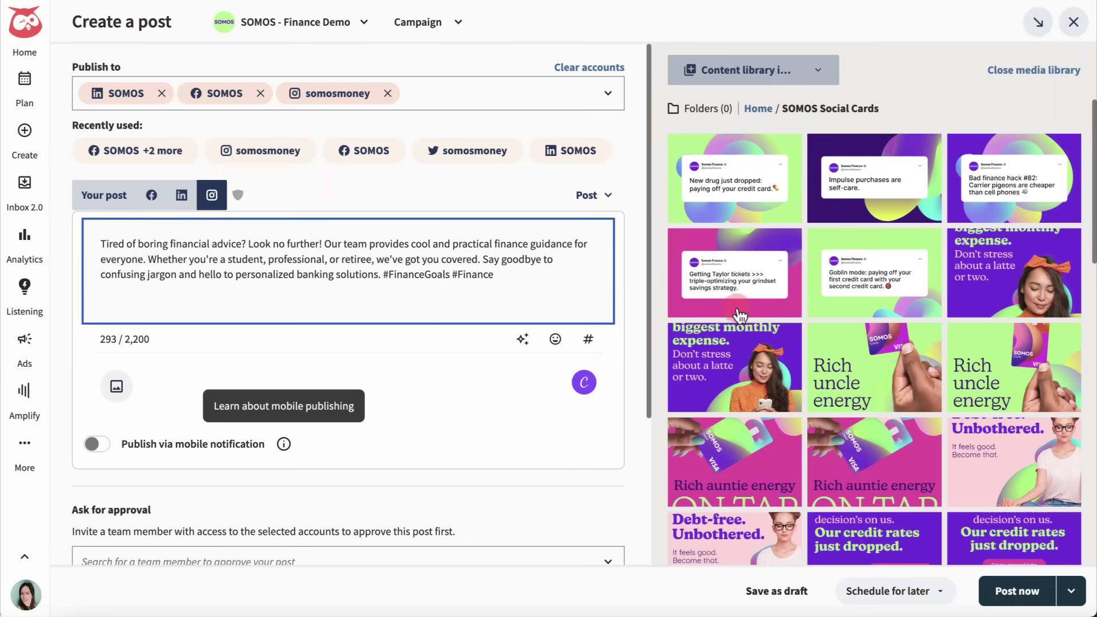
pyautogui.click(982, 258)
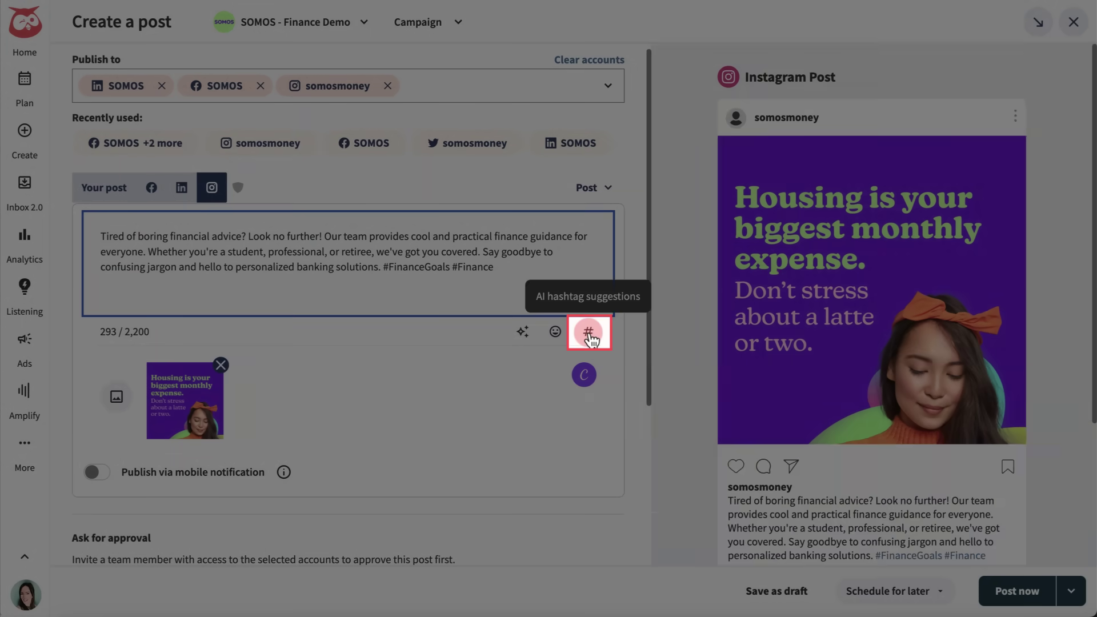
# - Add the AI-suggested hashtags #FinancialFreedom and #WealthWisdom to the Instagram caption
pyautogui.click(589, 333)
pyautogui.click(679, 319)
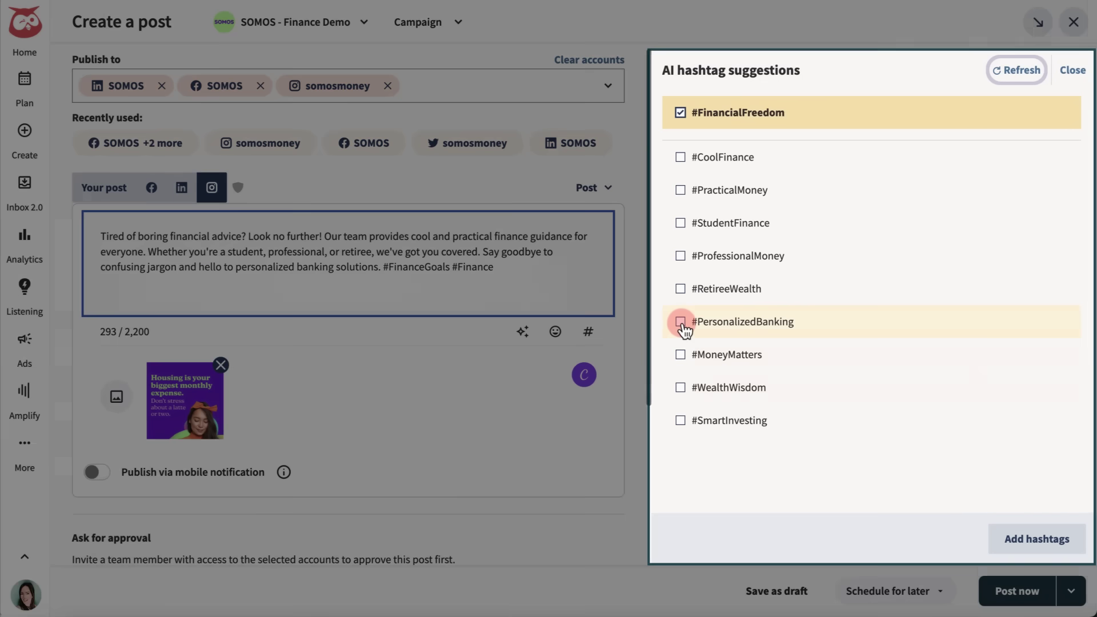
pyautogui.click(681, 387)
pyautogui.click(993, 526)
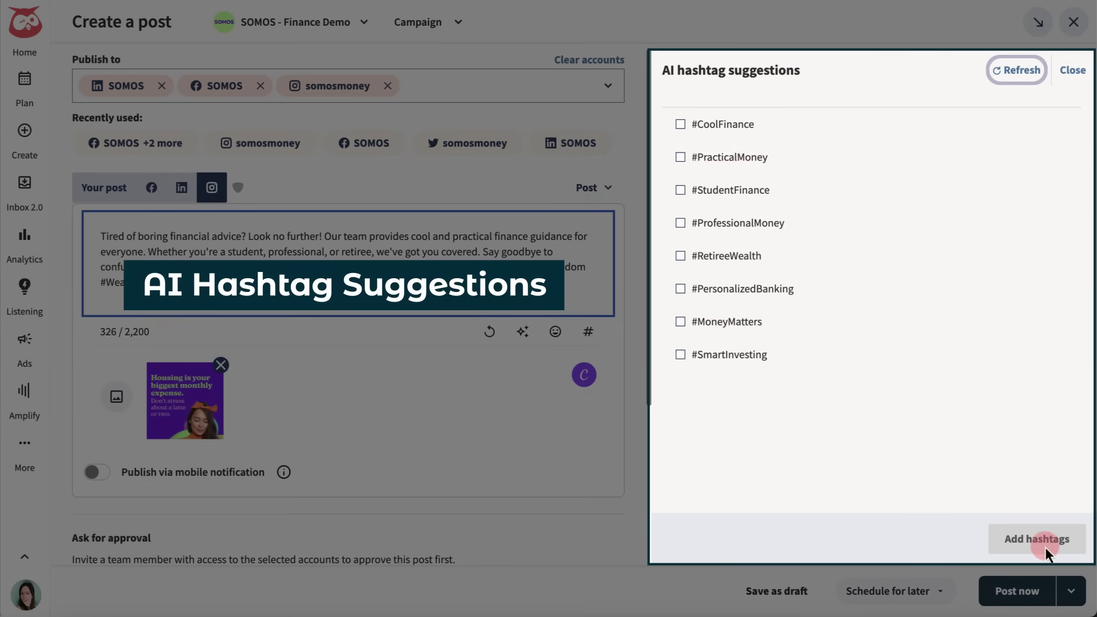
pyautogui.click(1066, 80)
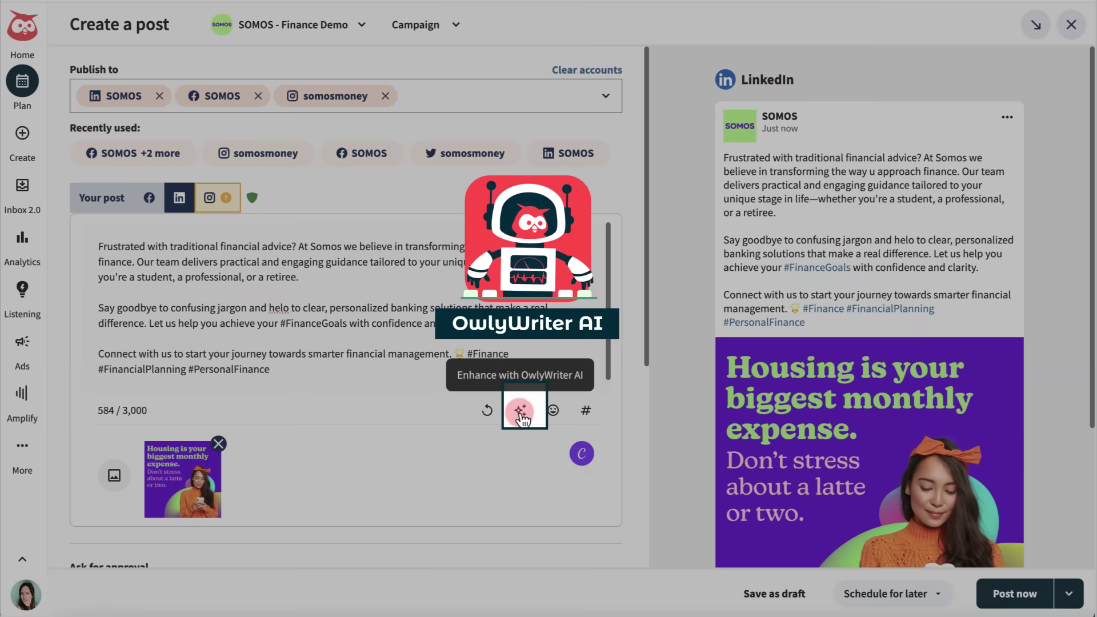
# - Fix the LinkedIn caption's spelling and grammar with OwlyWriter AI, then rewrite it casually
pyautogui.click(519, 409)
pyautogui.click(690, 183)
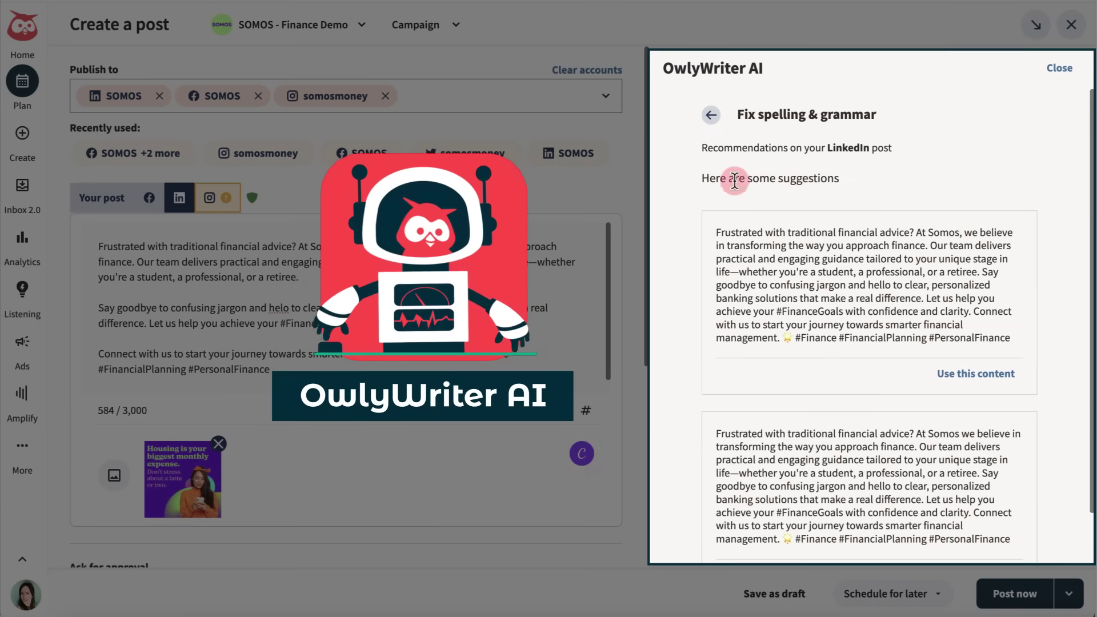
pyautogui.click(974, 384)
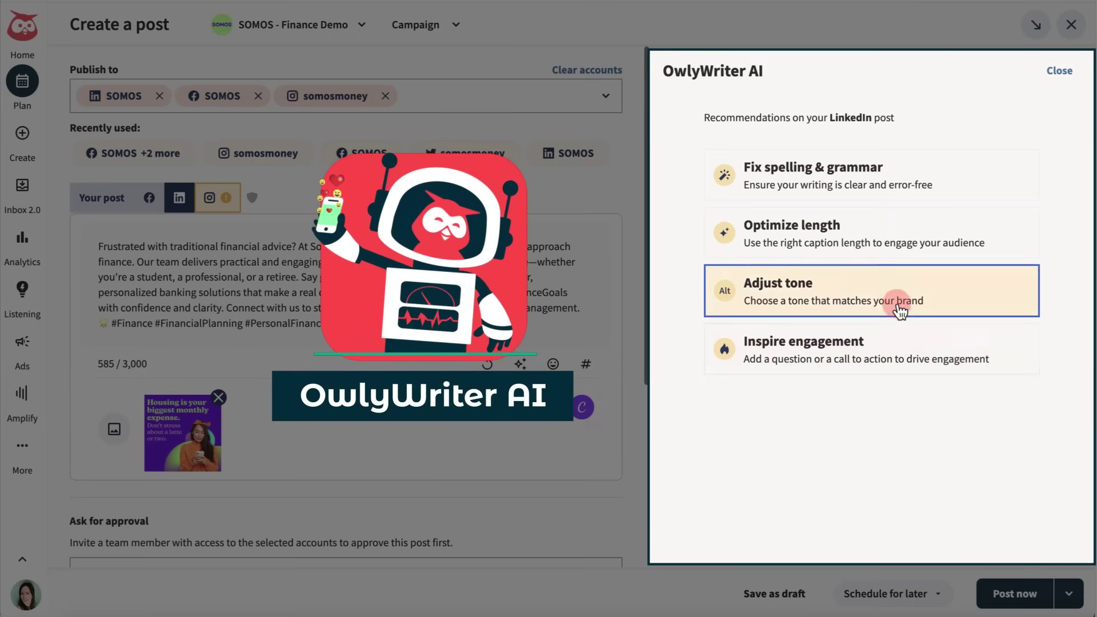
pyautogui.click(833, 290)
pyautogui.click(766, 284)
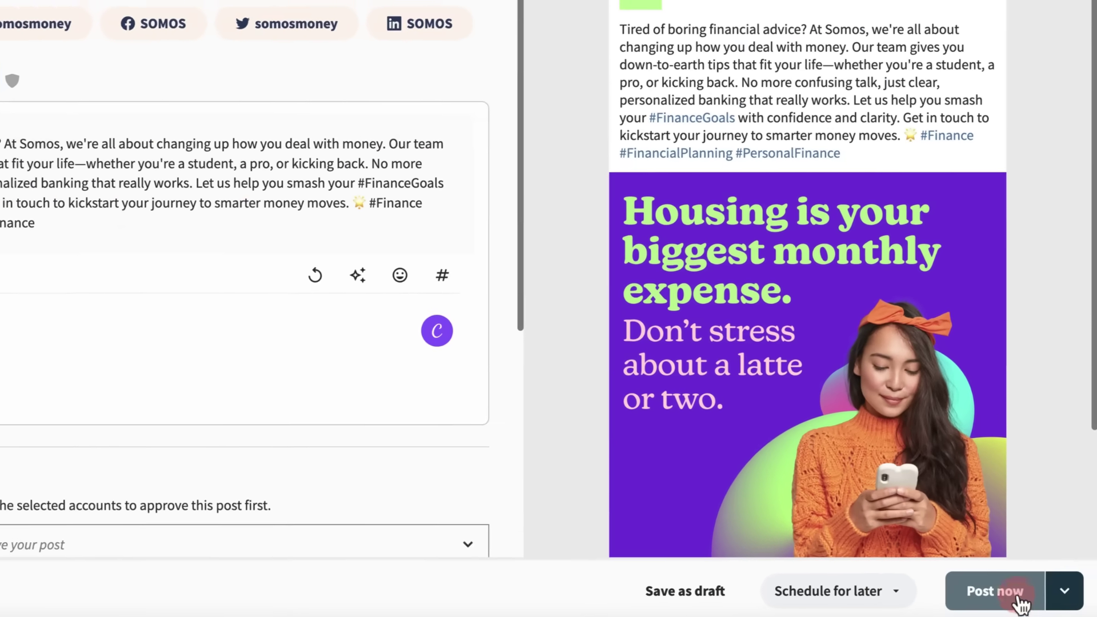
pyautogui.click(1034, 604)
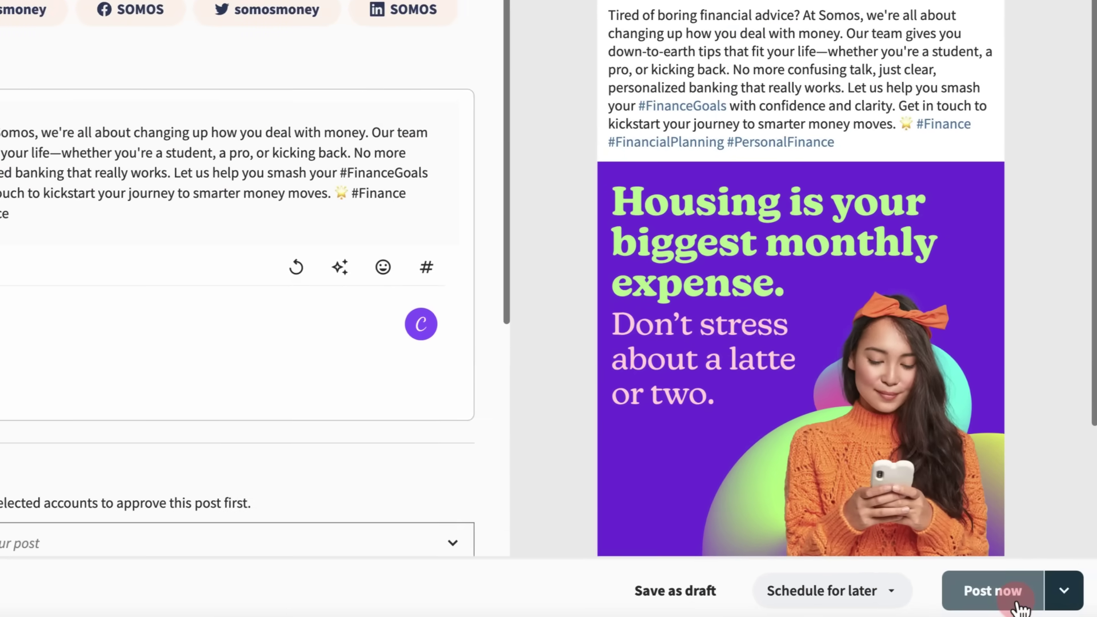
# - Schedule the post for Thursday, Aug 15 at 11:00 AM on all three accounts
pyautogui.click(888, 594)
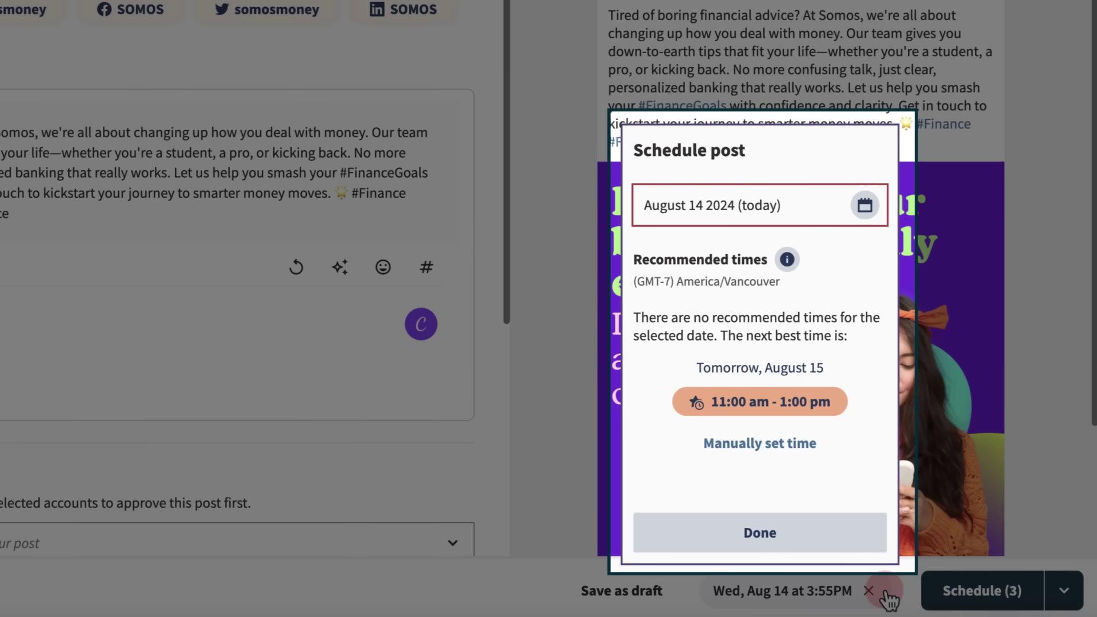
pyautogui.click(806, 422)
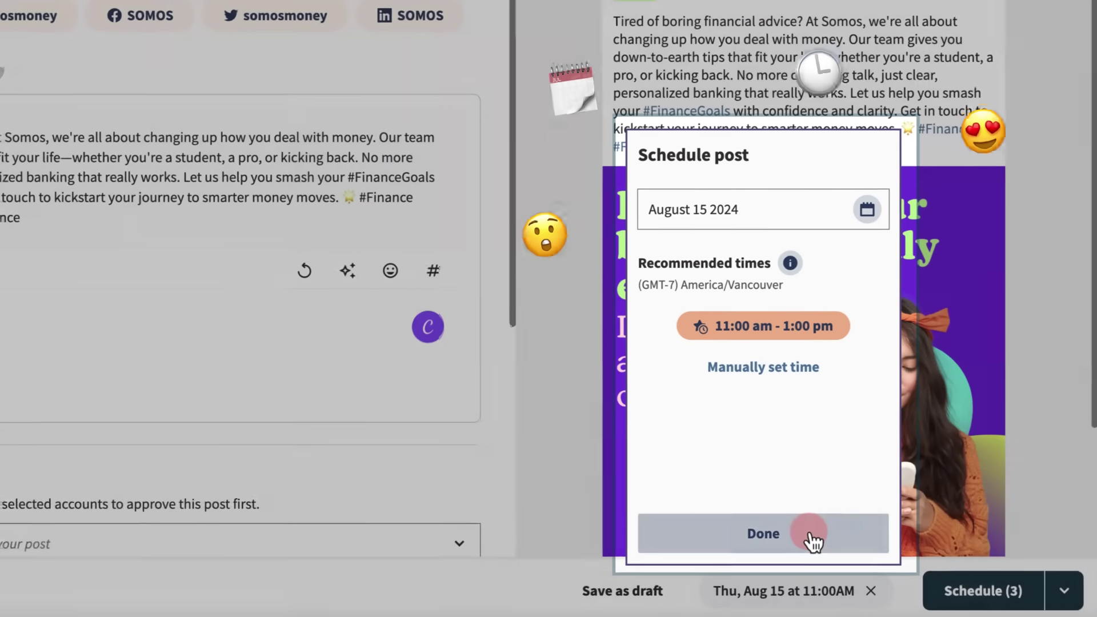
pyautogui.click(810, 537)
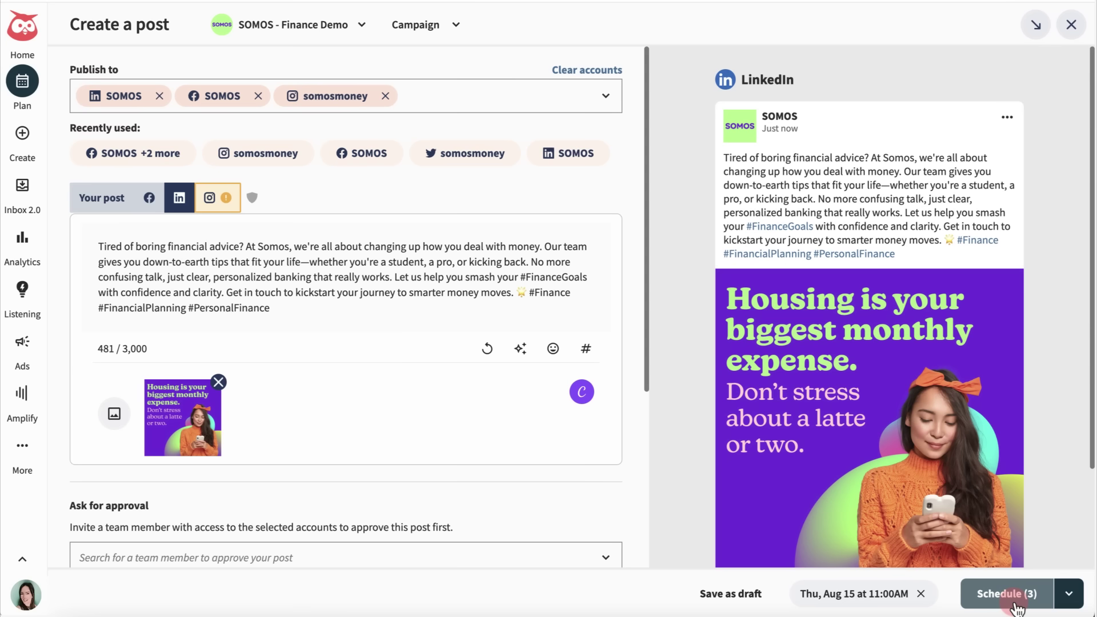
pyautogui.click(983, 591)
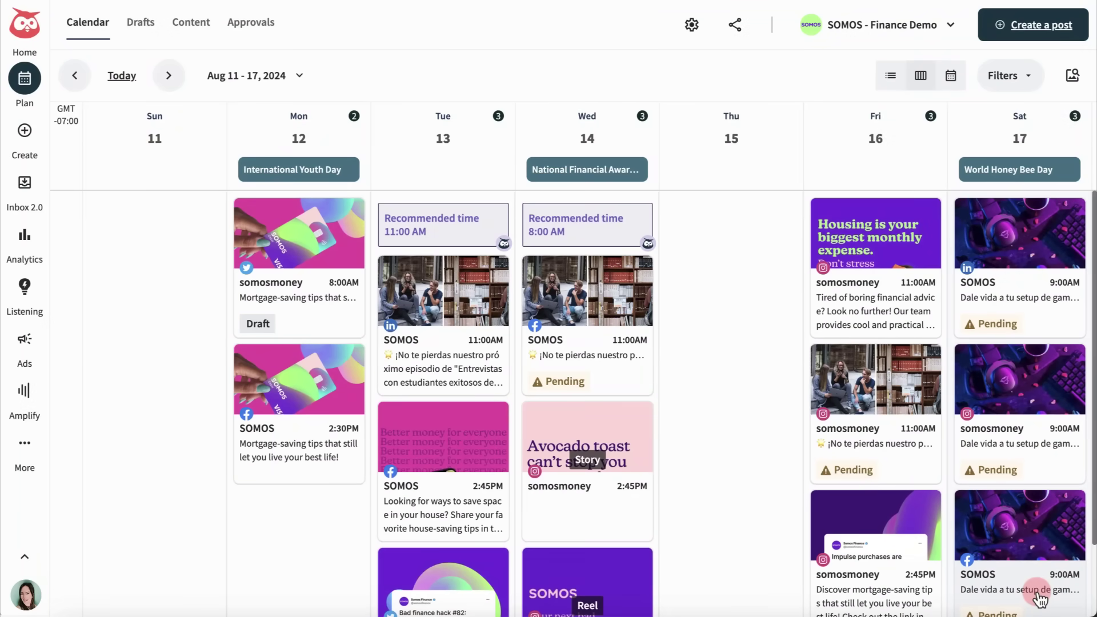
pyautogui.click(1040, 599)
# - Move the housing-expense post to Thursday and try the list, month and filter views
pyautogui.moveTo(883, 243); pyautogui.dragTo(733, 245)
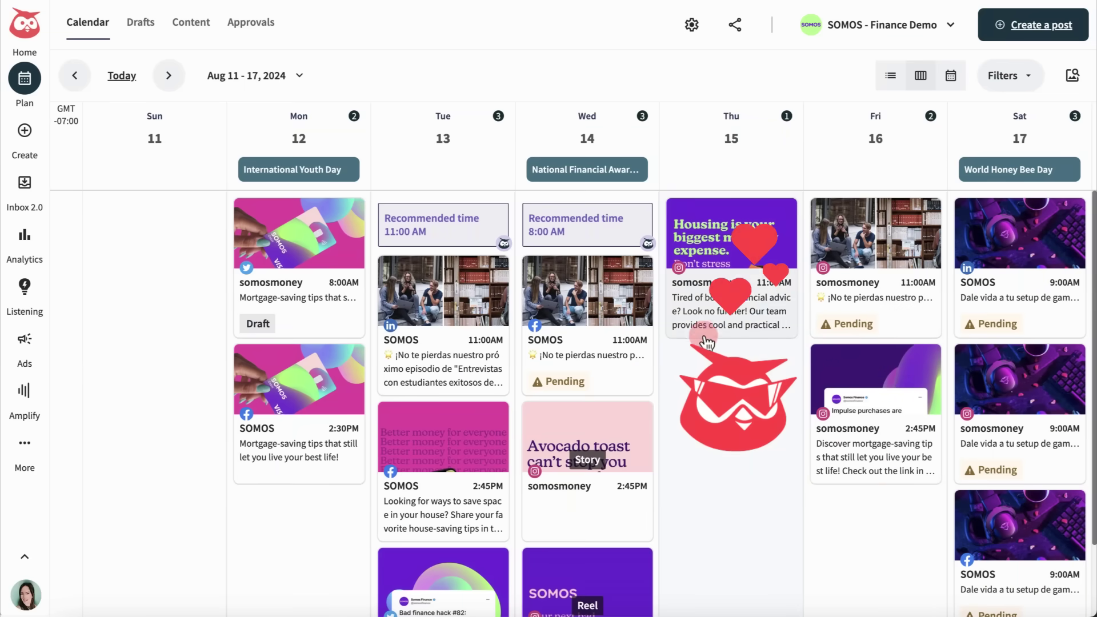
pyautogui.click(683, 371)
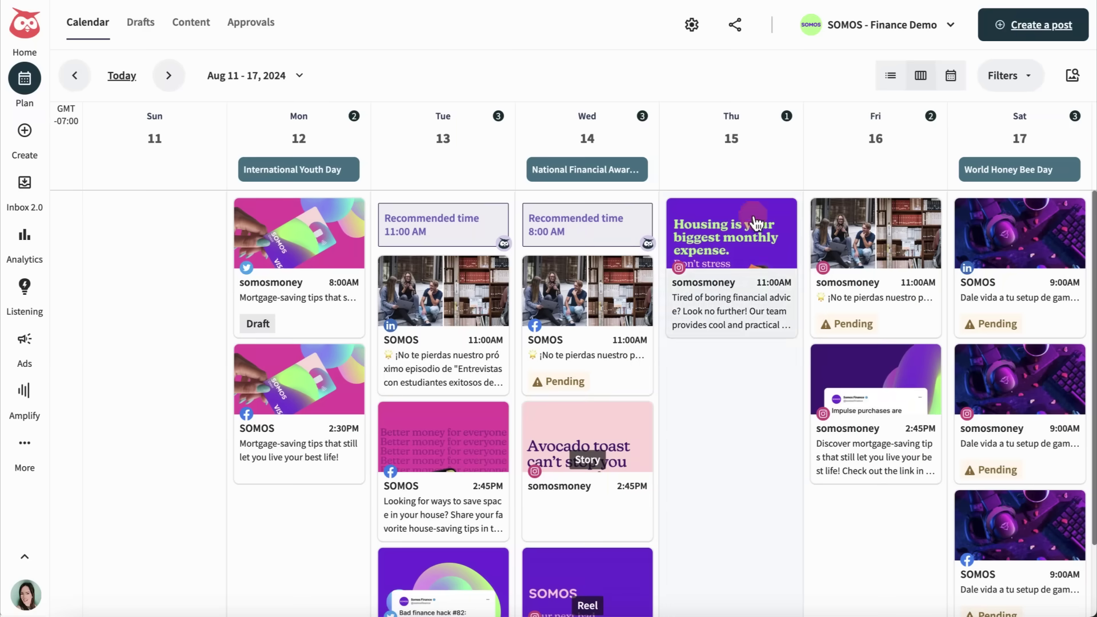
pyautogui.click(890, 76)
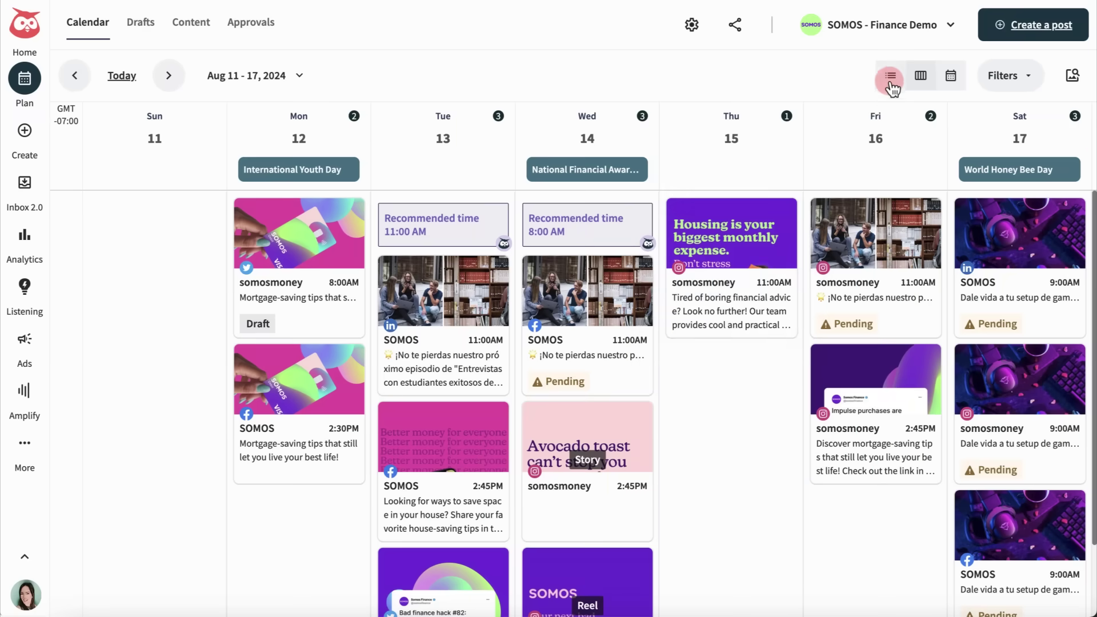
pyautogui.click(951, 77)
pyautogui.click(856, 76)
pyautogui.click(1026, 80)
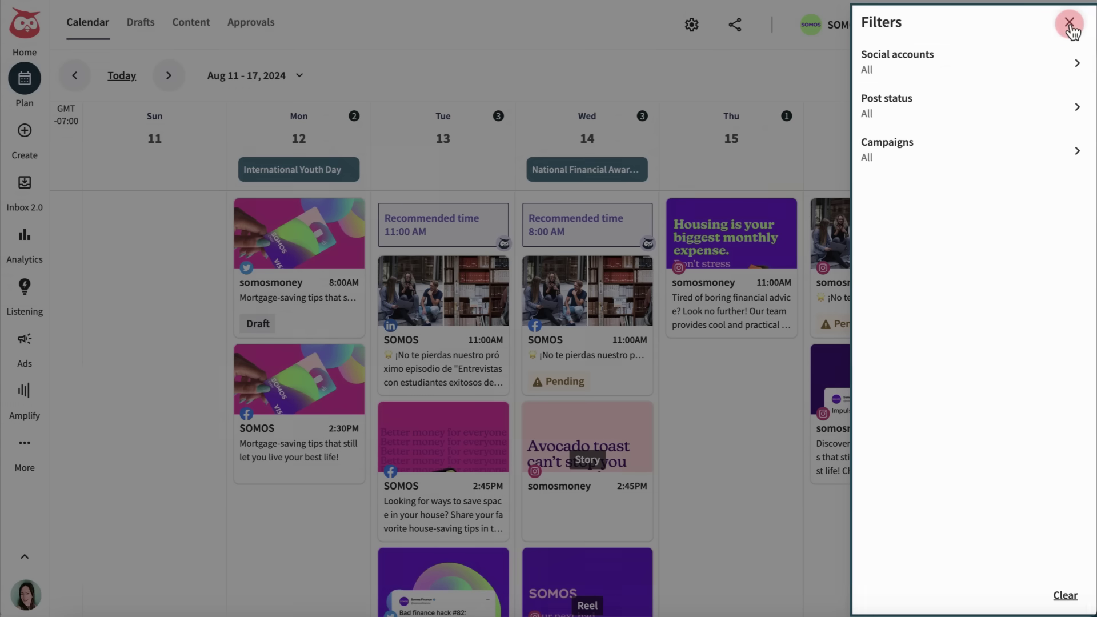
pyautogui.click(1069, 24)
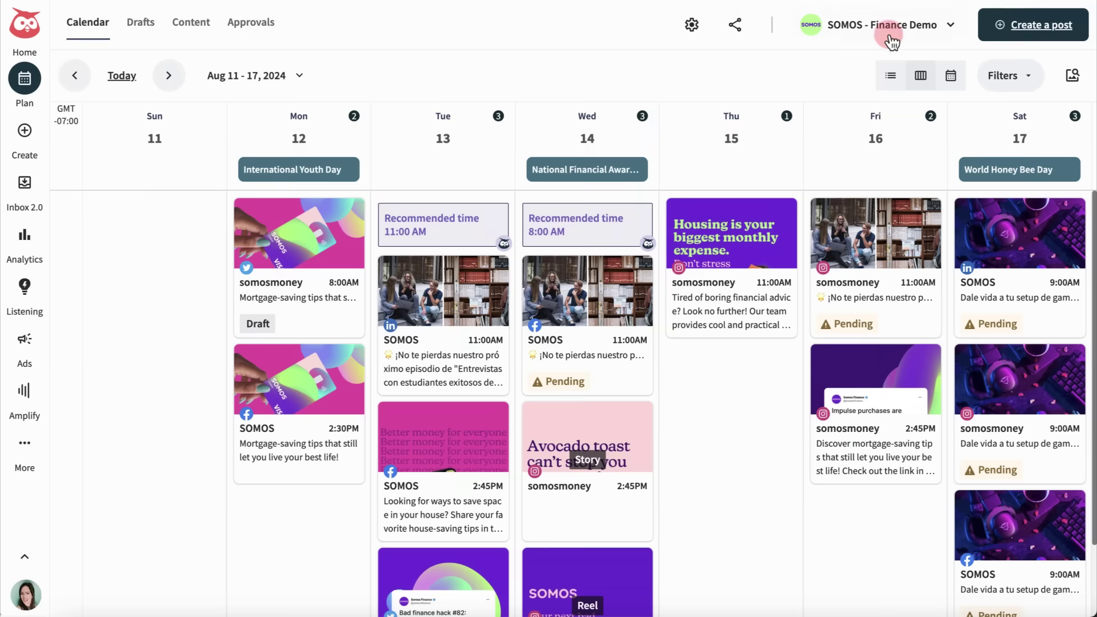
# - Set the calendar to Expanded hourly rows starting on Monday, then go to Inbox 2.0
pyautogui.click(691, 26)
pyautogui.click(696, 142)
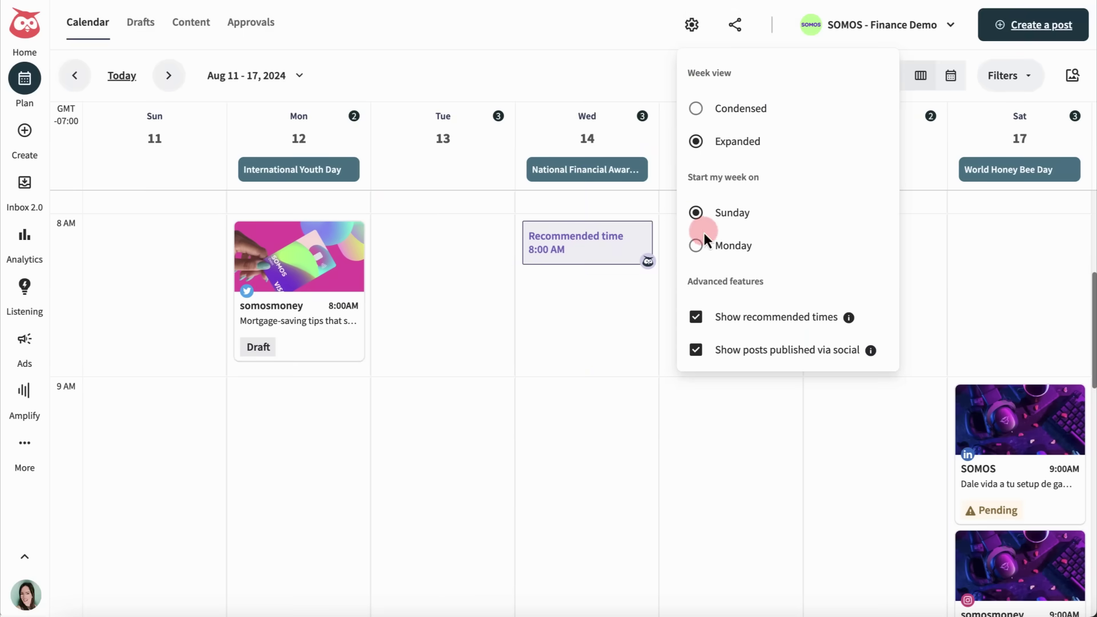
pyautogui.click(696, 246)
pyautogui.click(643, 254)
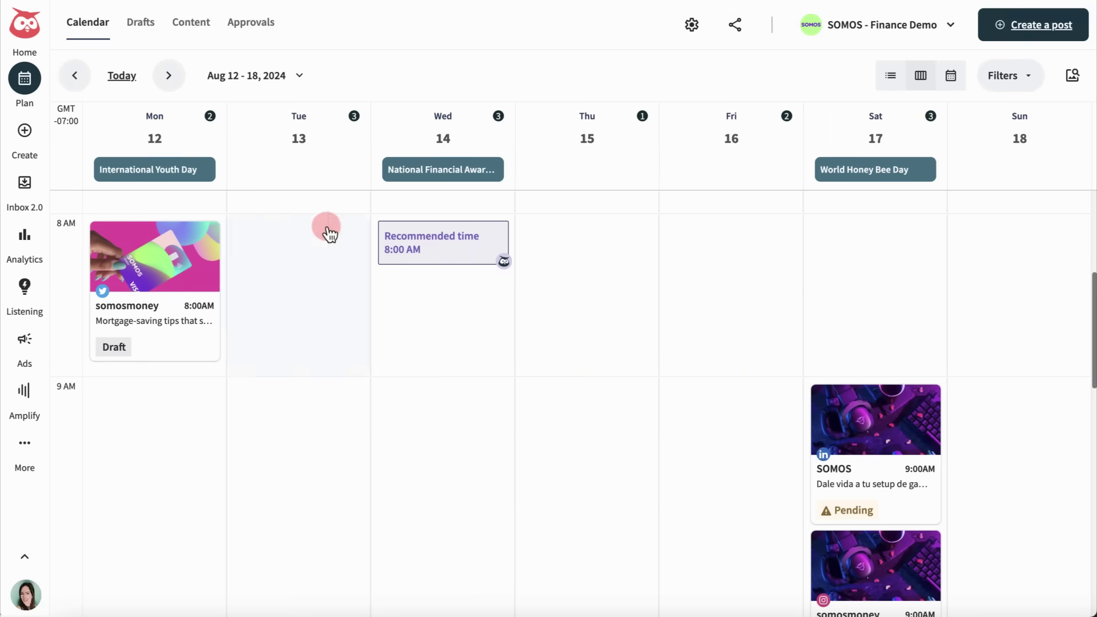
pyautogui.click(25, 188)
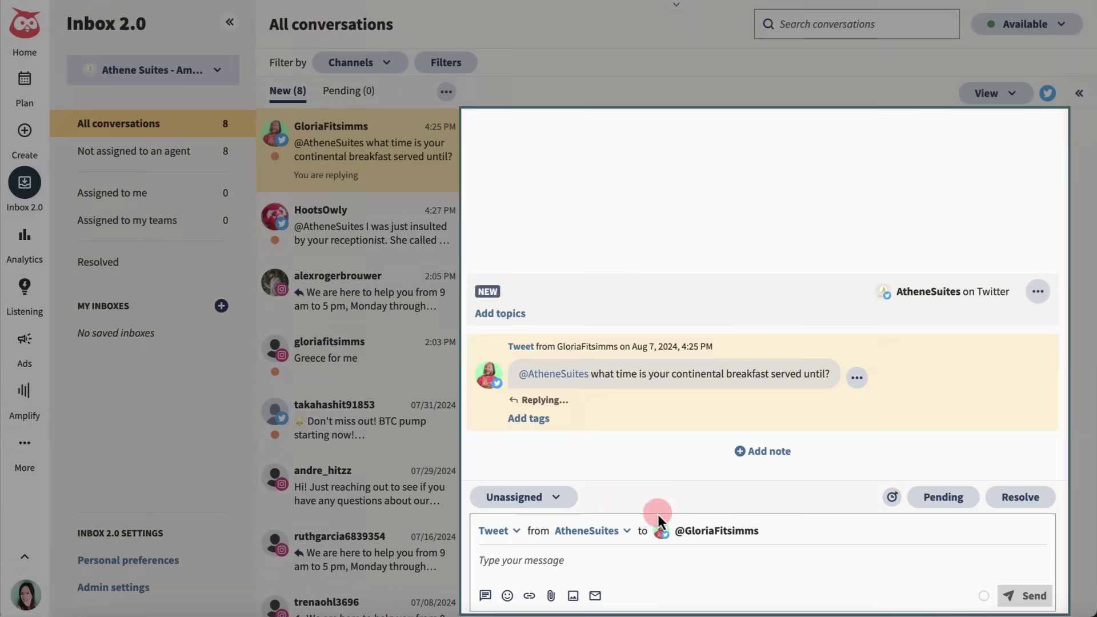
# - Send the 6am–9am lobby breakfast reply and assign the receptionist complaint to a teammate
pyautogui.click(483, 561)
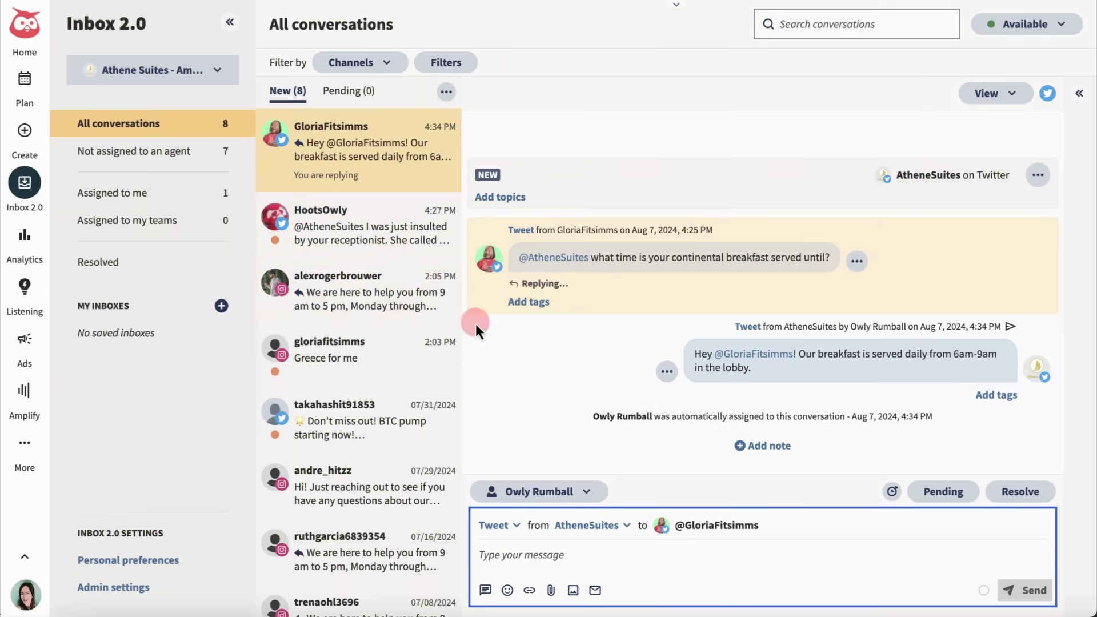
pyautogui.click(366, 240)
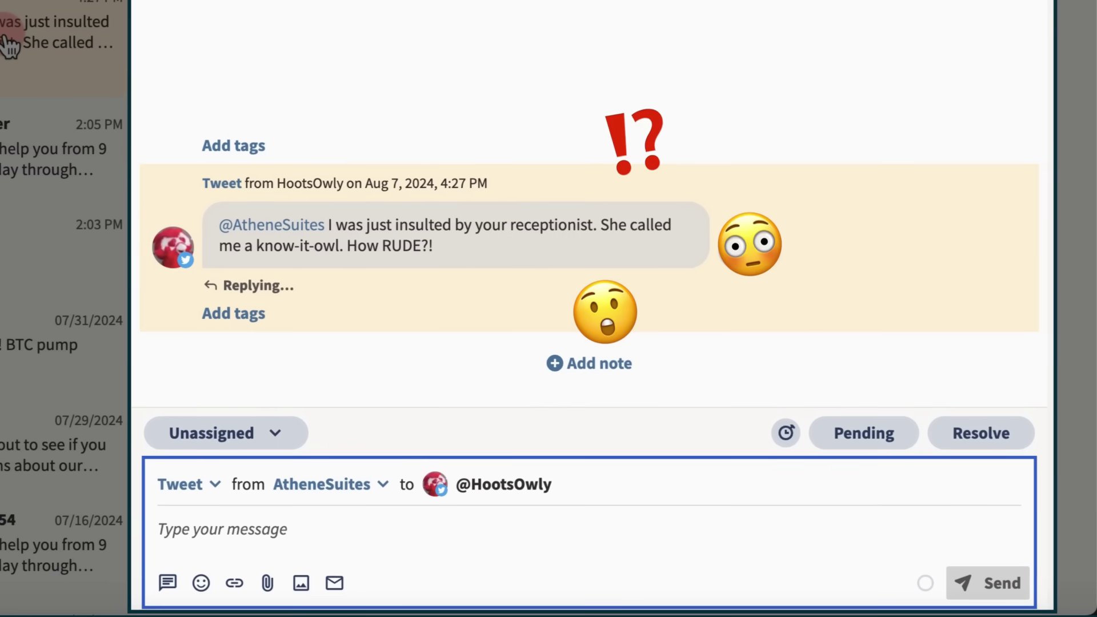
pyautogui.click(276, 434)
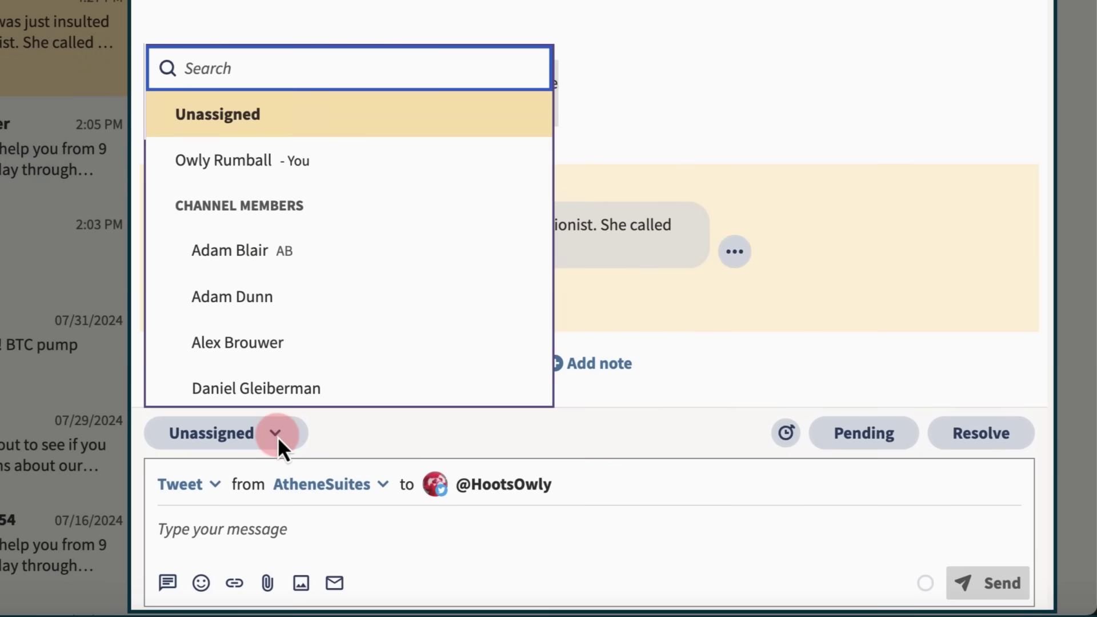
pyautogui.click(283, 392)
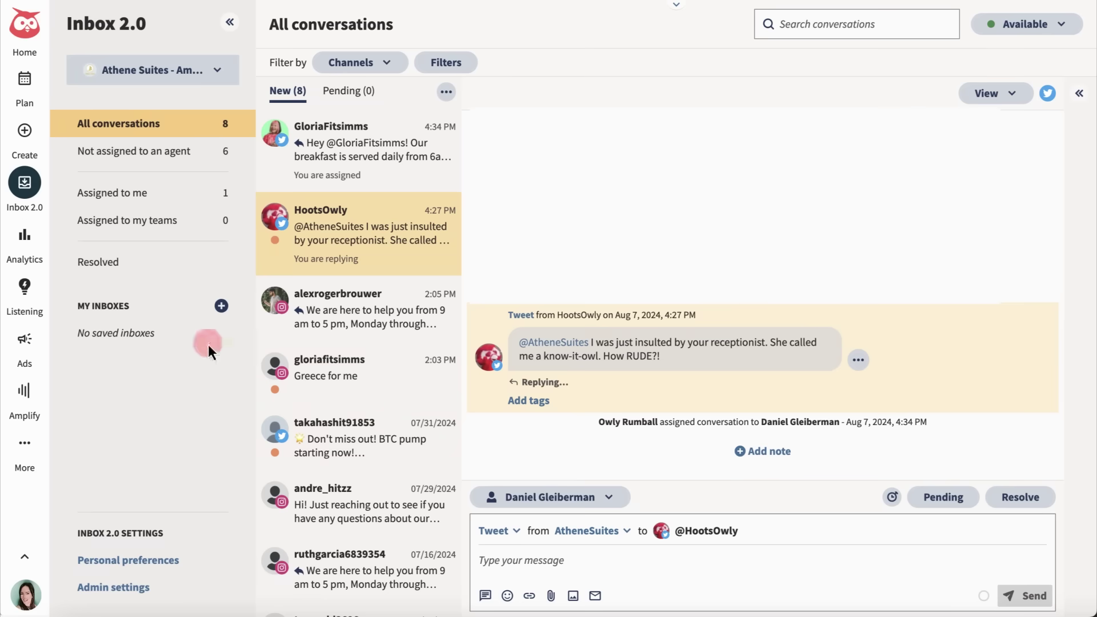
# - Open Analytics and view the Best time to publish report
pyautogui.click(23, 237)
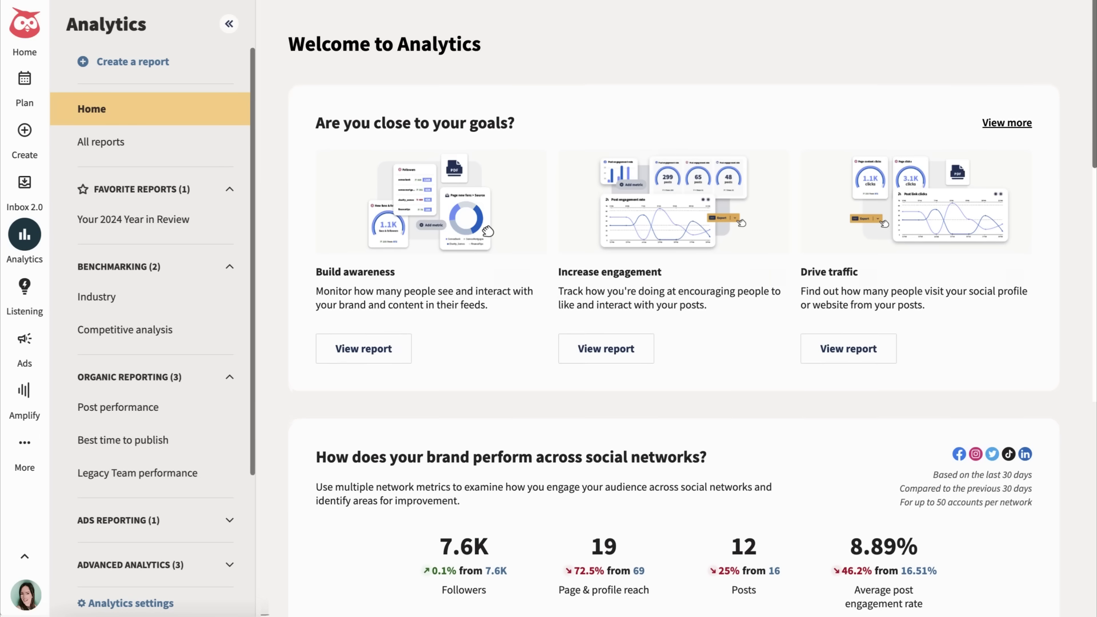
pyautogui.scroll(-5, 264, 346)
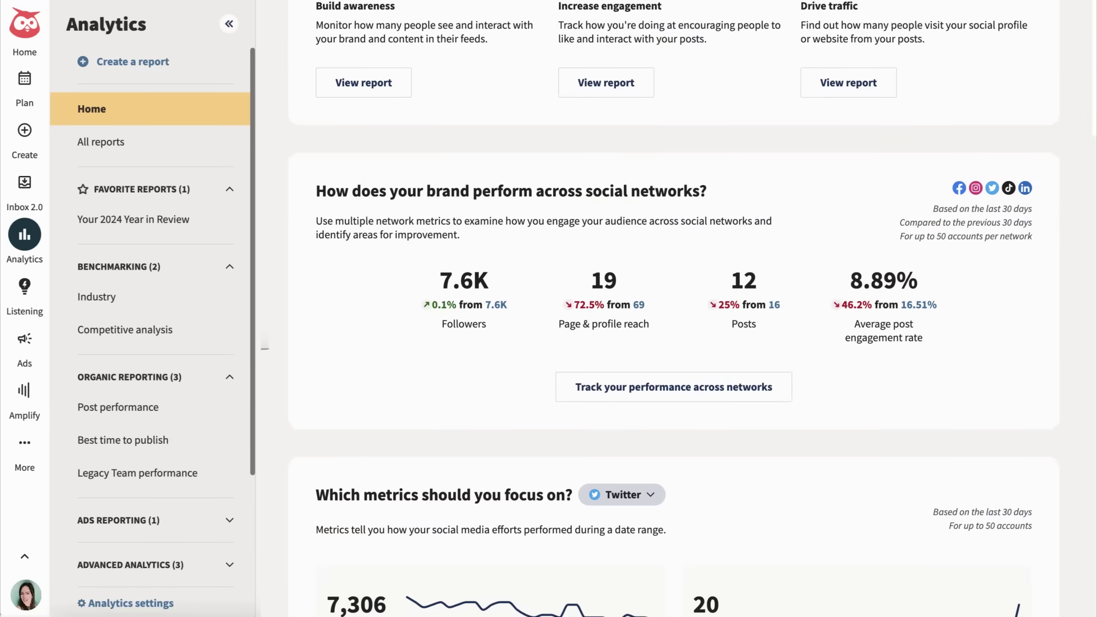
pyautogui.scroll(-8, 265, 347)
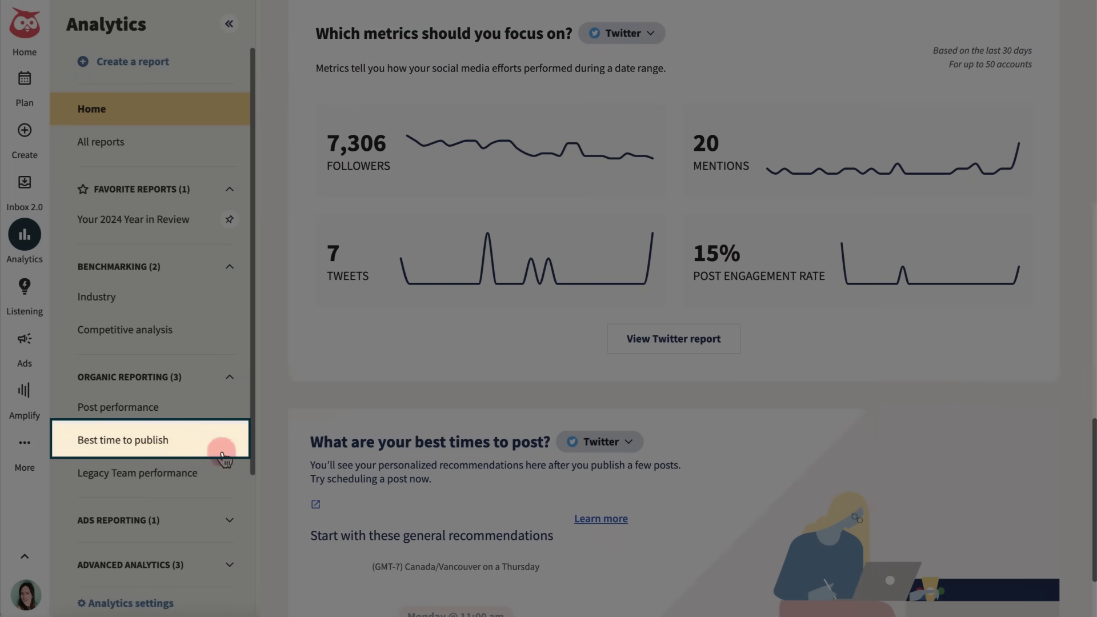
pyautogui.click(186, 444)
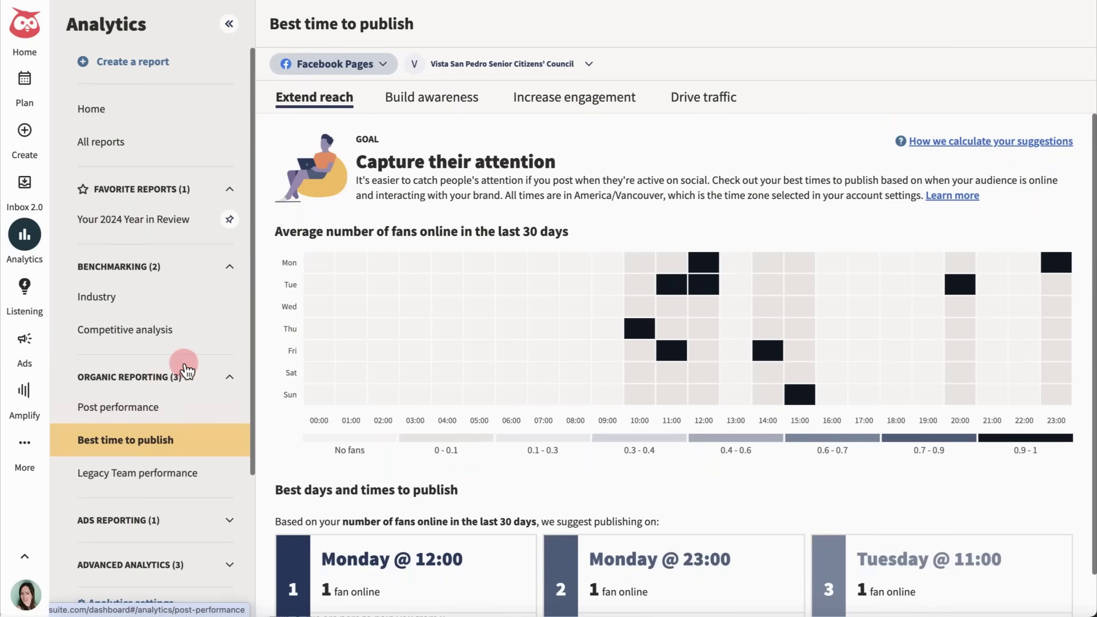
# - Create a Multiple networks overview report, then go to the Ads section
pyautogui.click(160, 65)
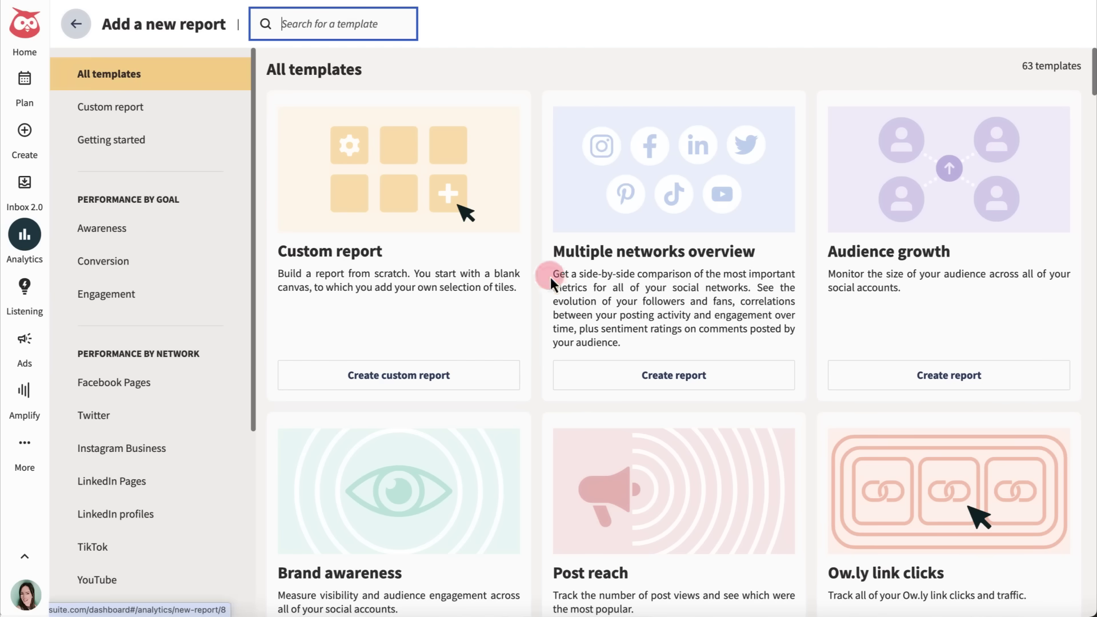
pyautogui.click(674, 374)
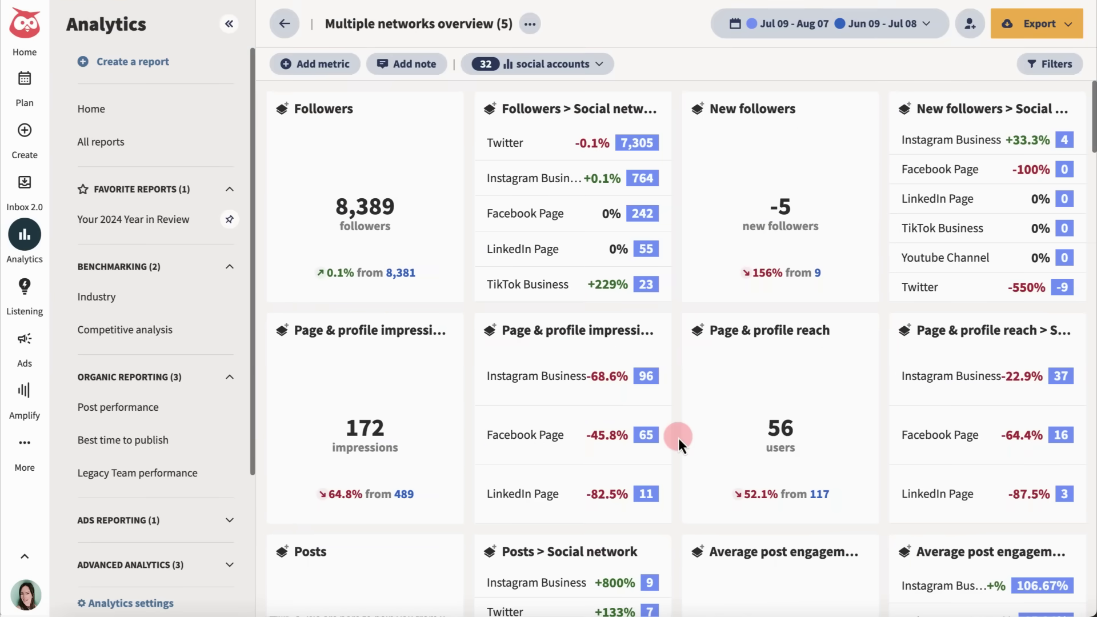
pyautogui.click(26, 344)
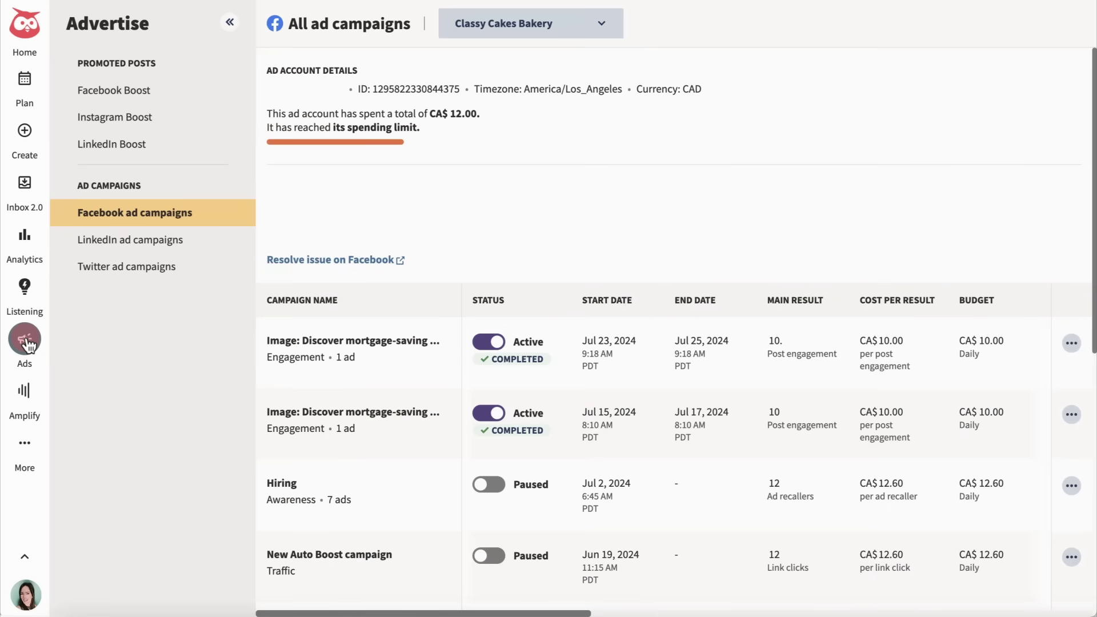
# - Check the Facebook Boost list and start a new LinkedIn ad campaign
pyautogui.click(140, 92)
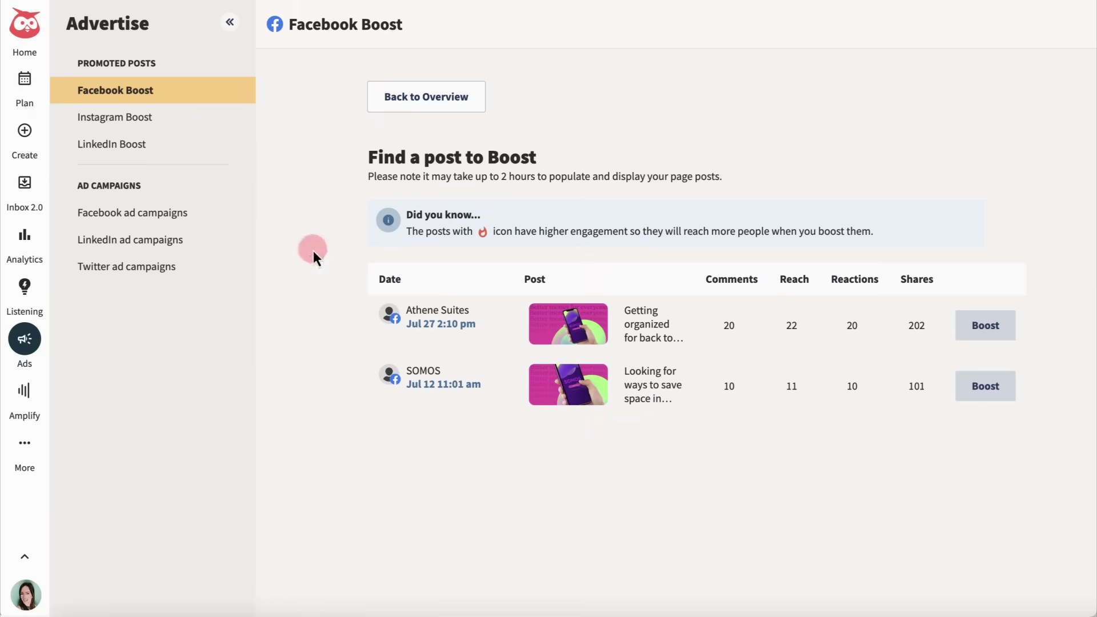
pyautogui.click(25, 134)
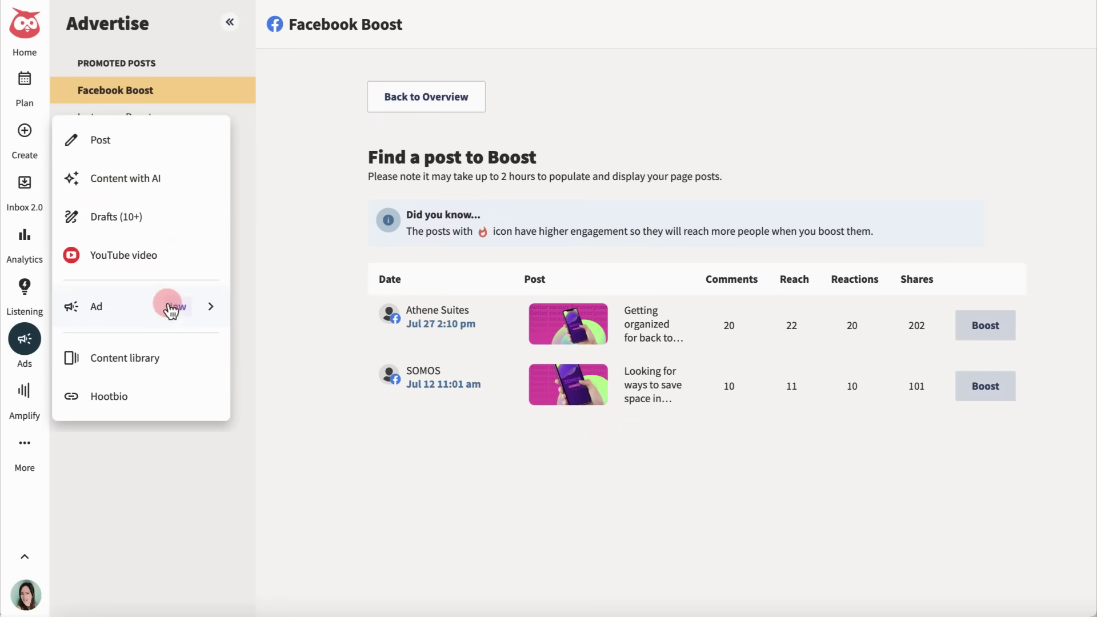
pyautogui.click(182, 307)
pyautogui.click(163, 217)
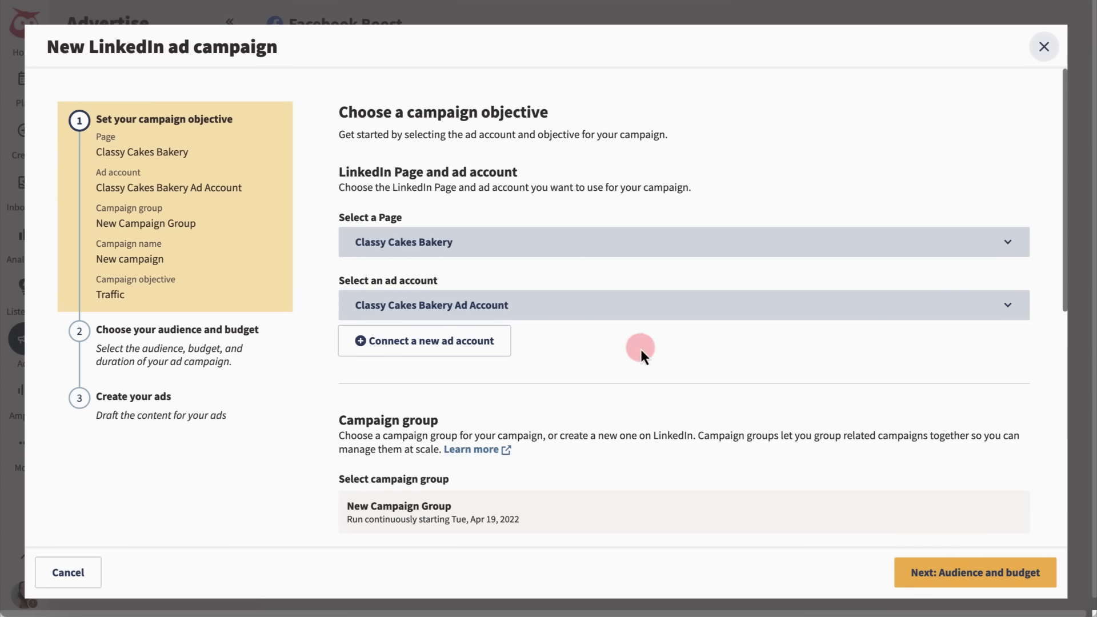
# - Publish the Summer Deals! LinkedIn campaign and open Help & resources
pyautogui.click(965, 568)
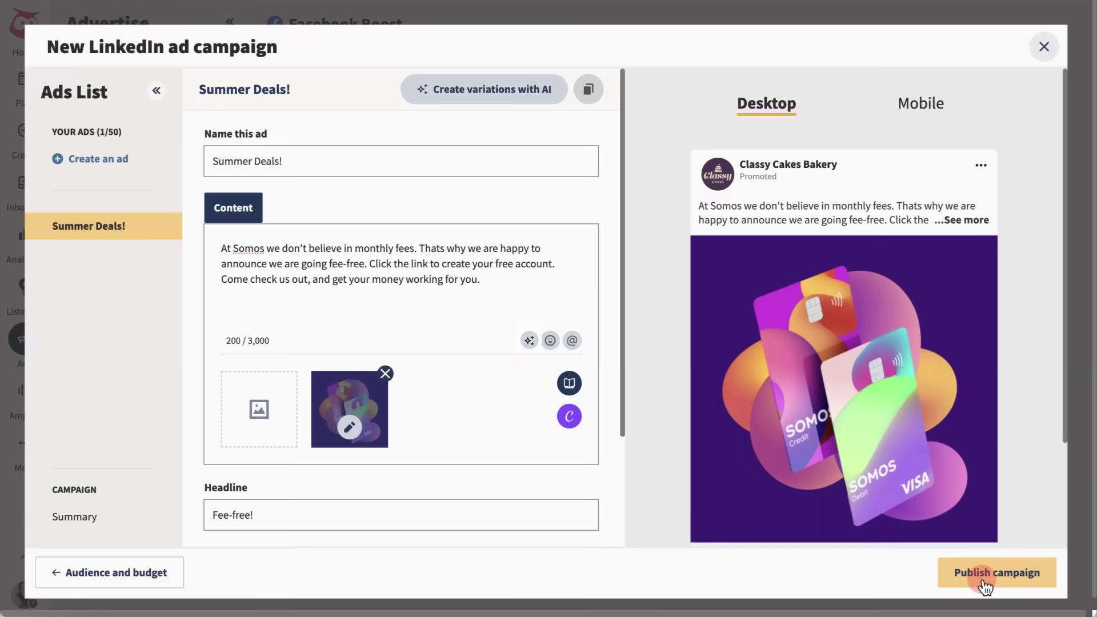
pyautogui.click(1001, 577)
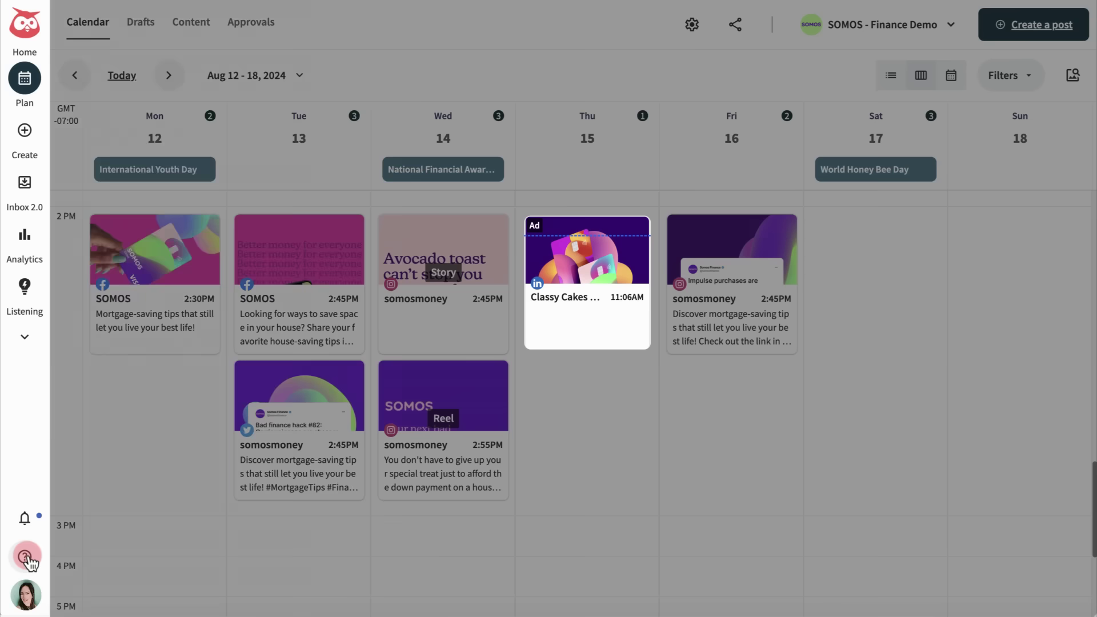
pyautogui.click(25, 557)
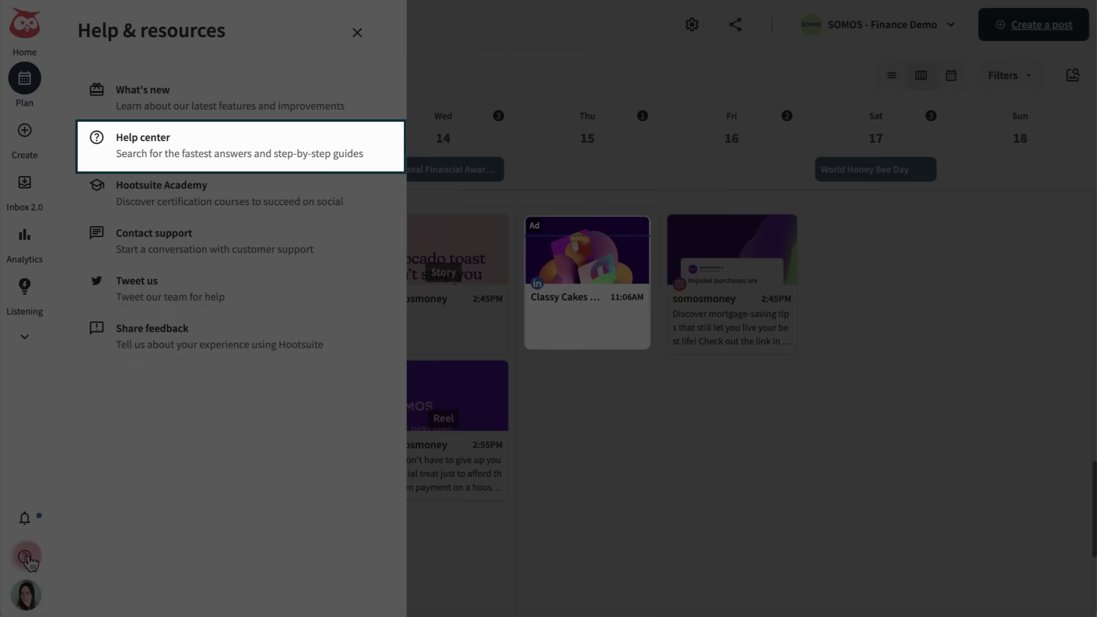